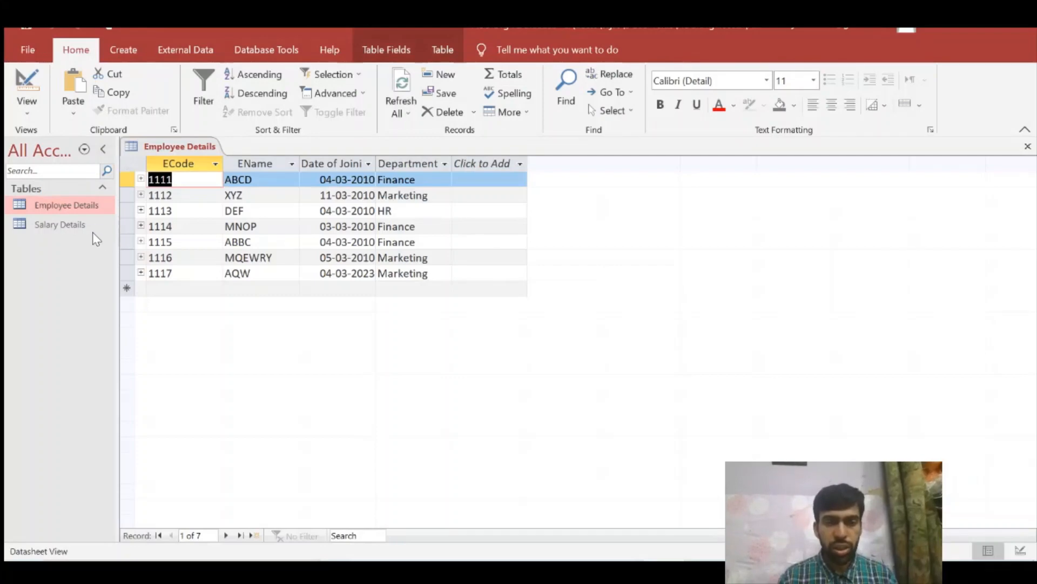
- Review the Salary Details table and its relationship with Employee Details, closing every open object when done
double_click(90, 229)
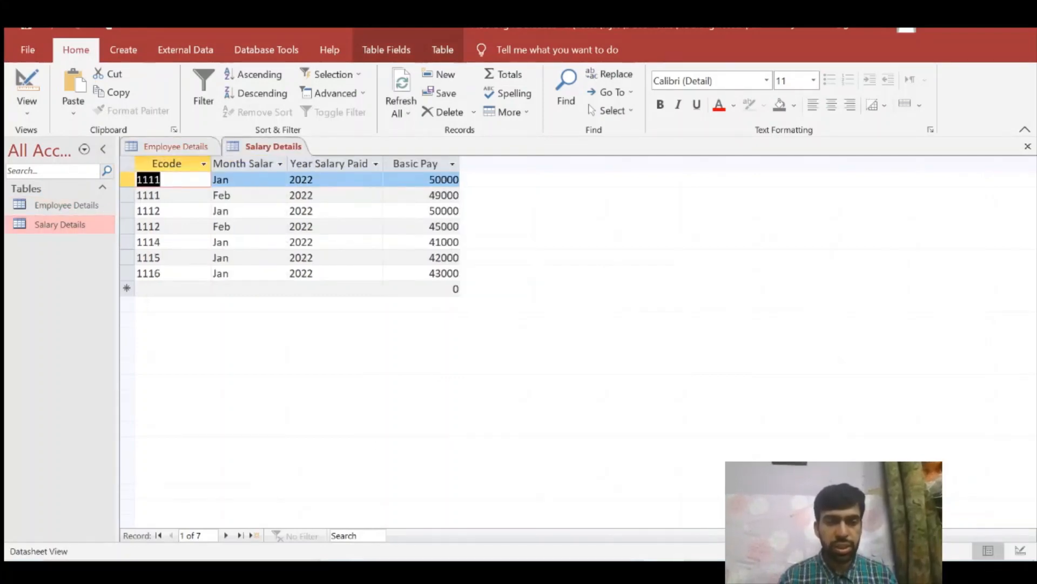
left_click(297, 48)
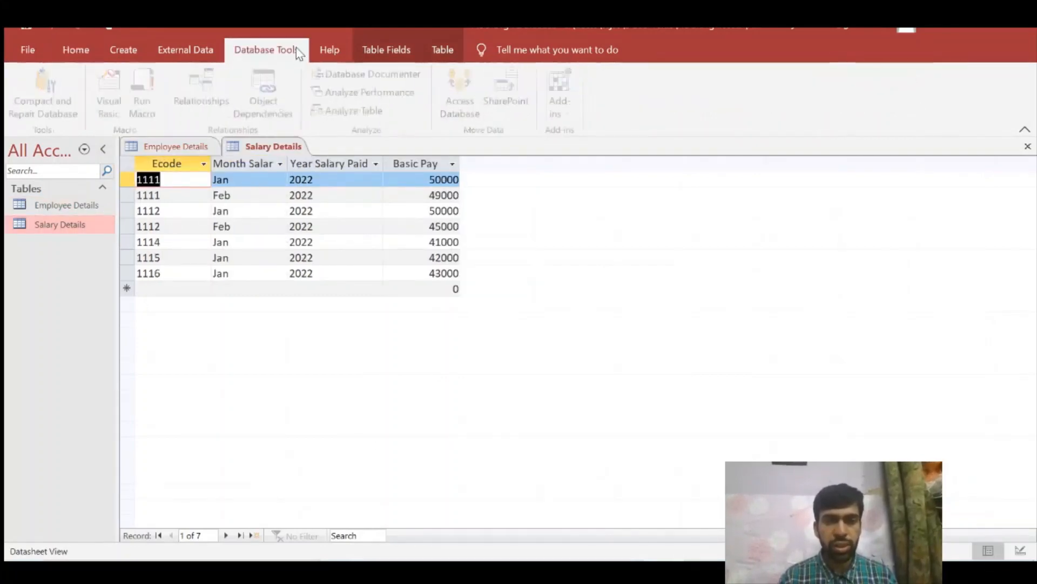
left_click(200, 105)
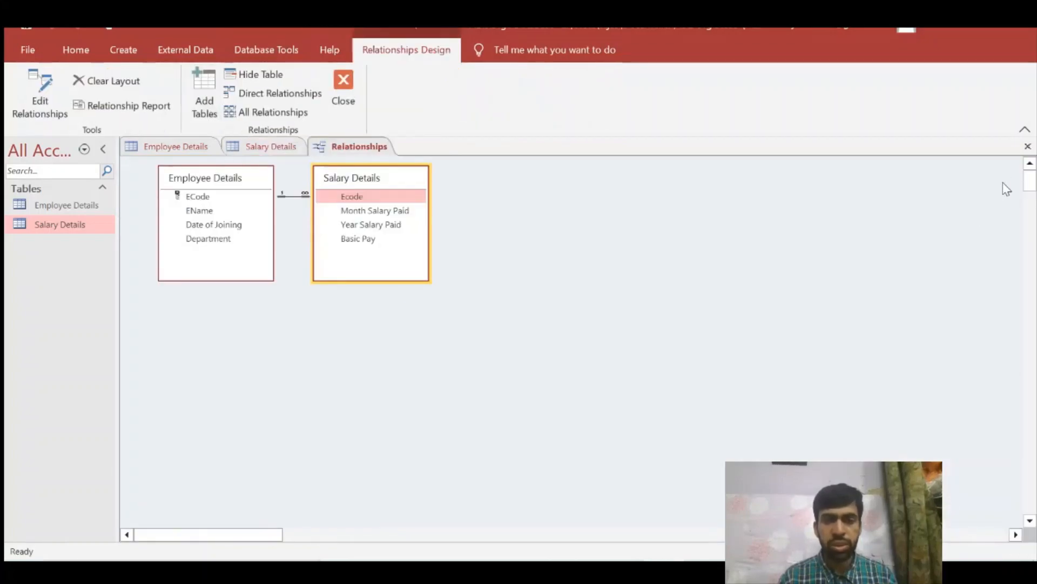
left_click(1028, 146)
left_click(1028, 146)
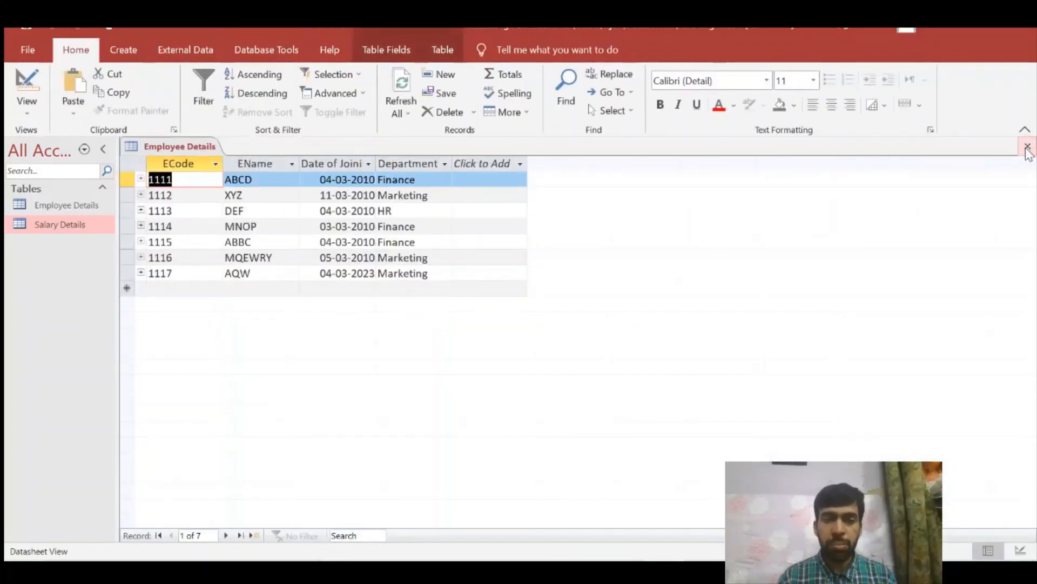
left_click(1028, 147)
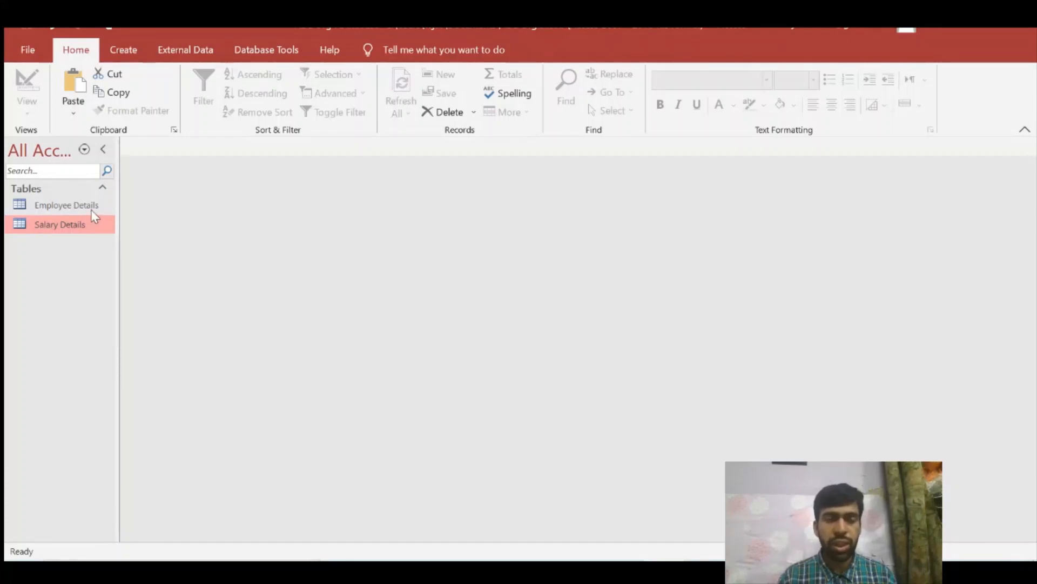
- Create a new query in design view containing the Employee Details and Salary Details tables
left_click(116, 60)
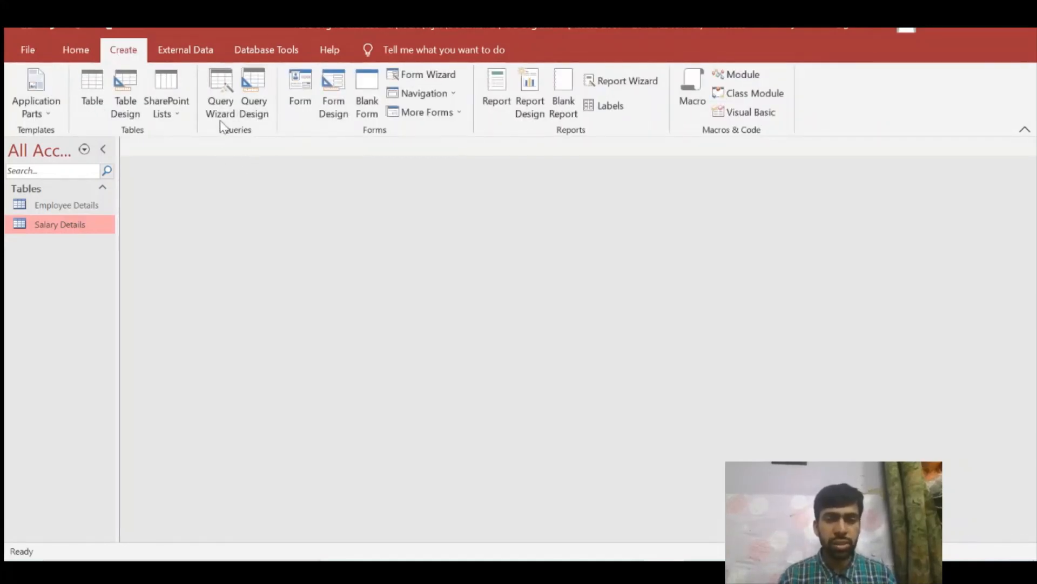
left_click(259, 110)
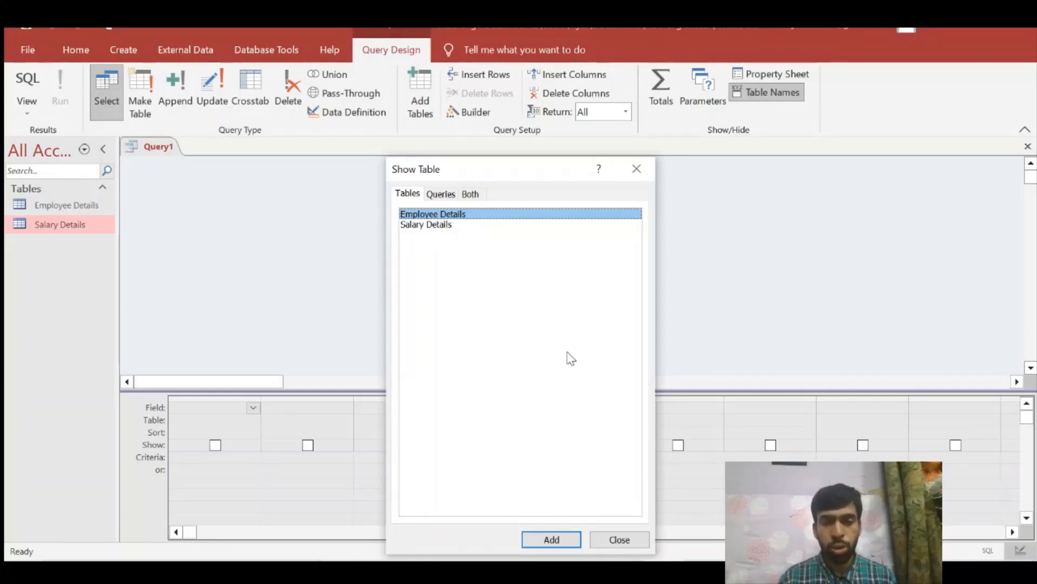
left_click(565, 540)
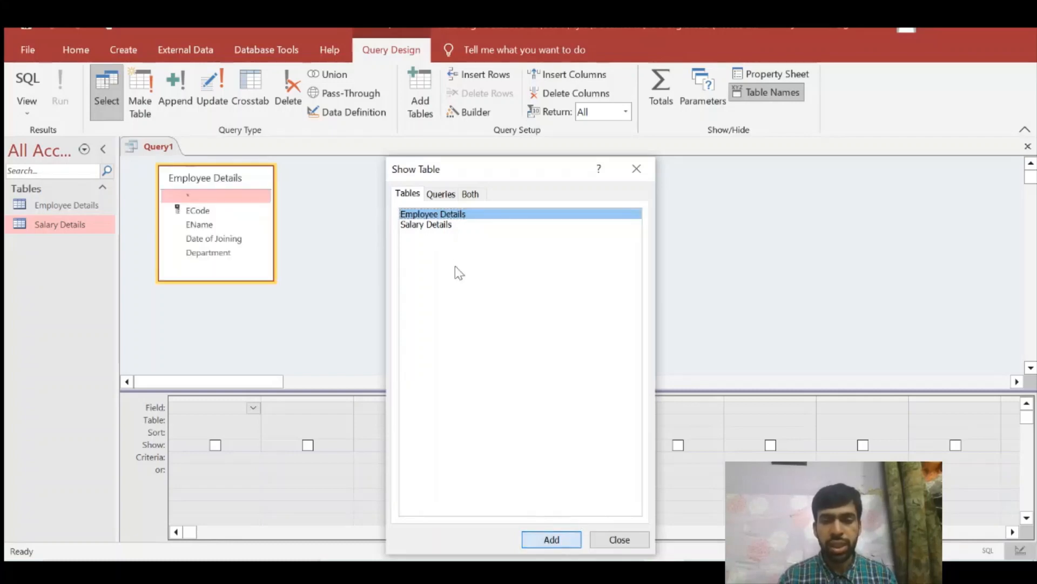
left_click(439, 226)
left_click(542, 540)
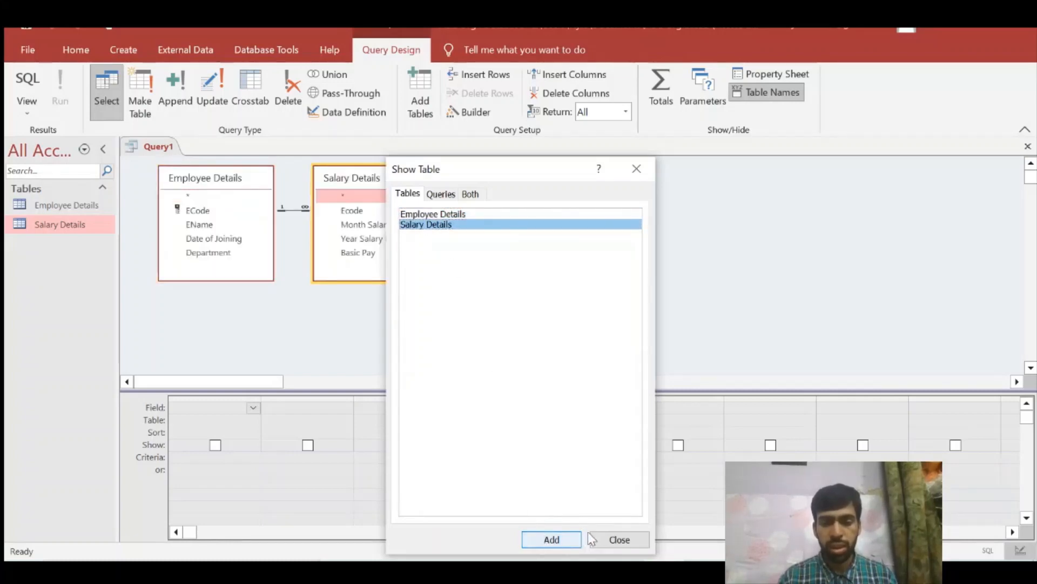
left_click(611, 538)
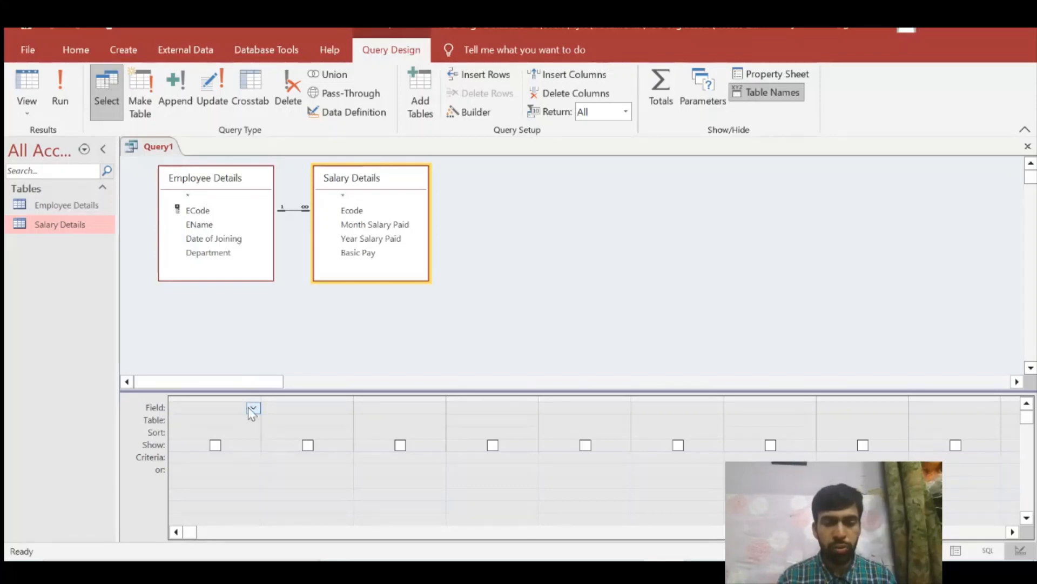
- Open the Employee Details and Salary Details tables to check their fields, and return to the query design
double_click(74, 207)
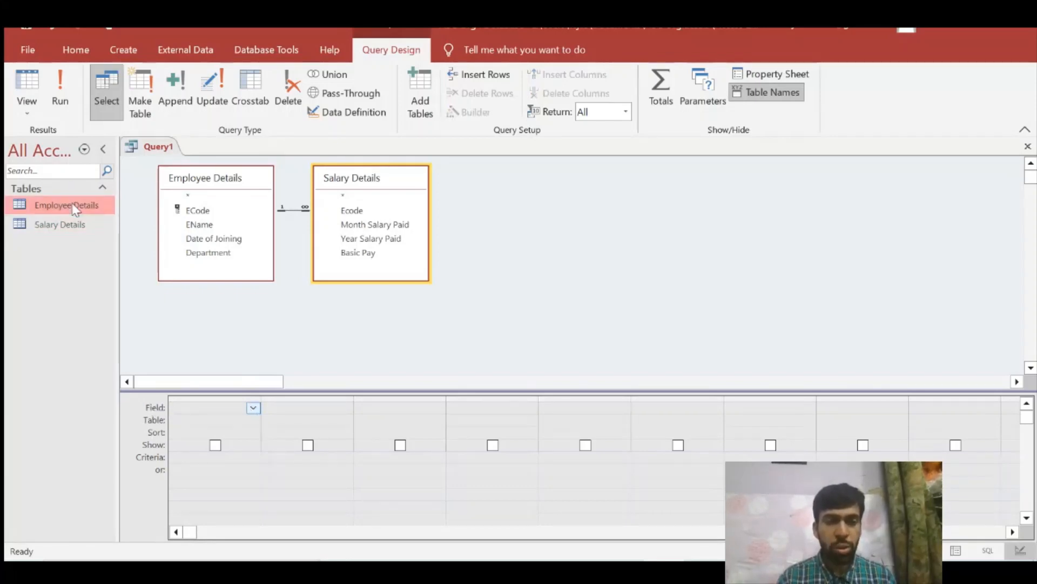
double_click(92, 229)
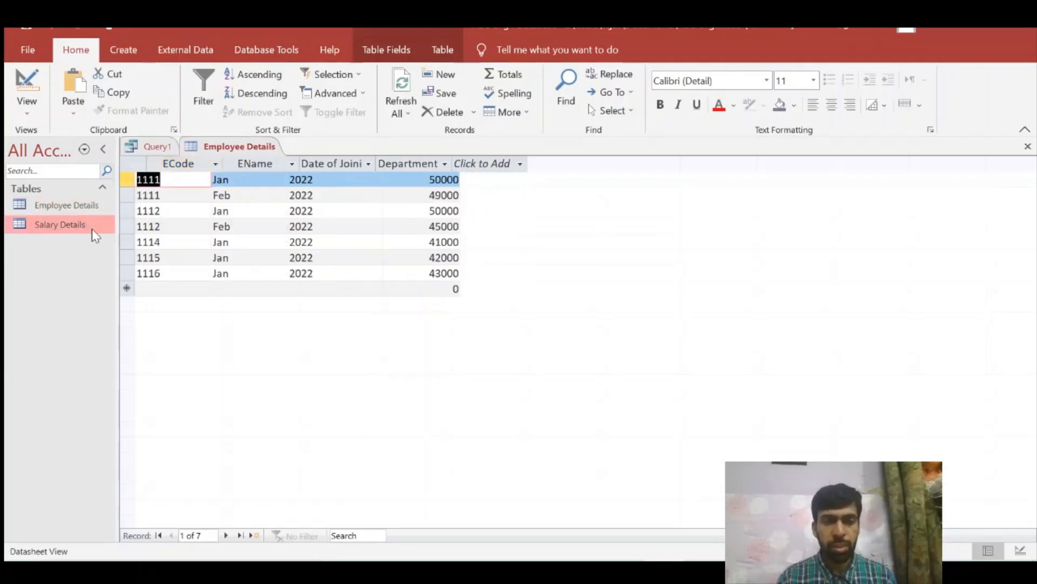
left_click(158, 147)
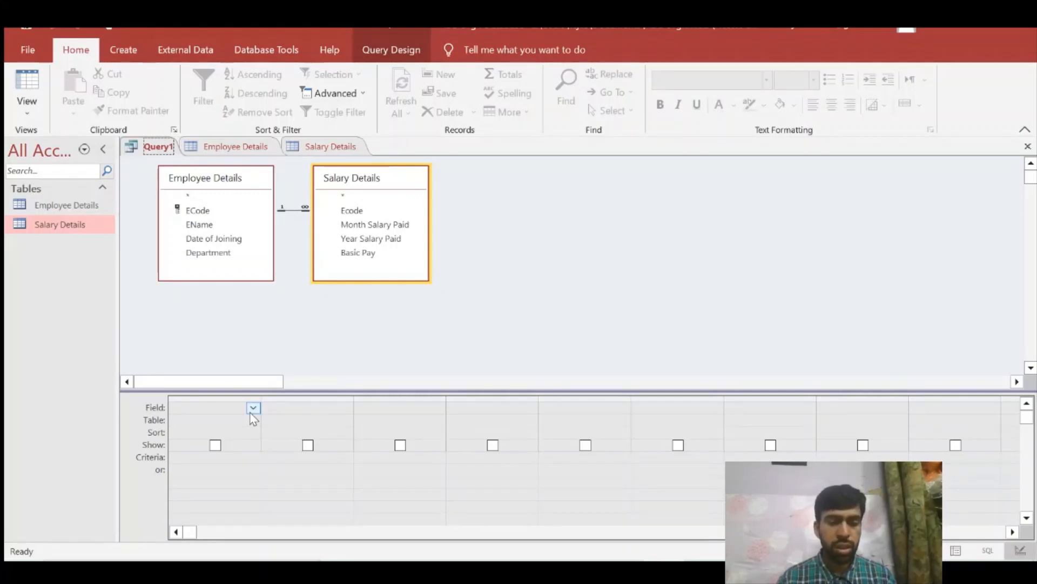
double_click(64, 224)
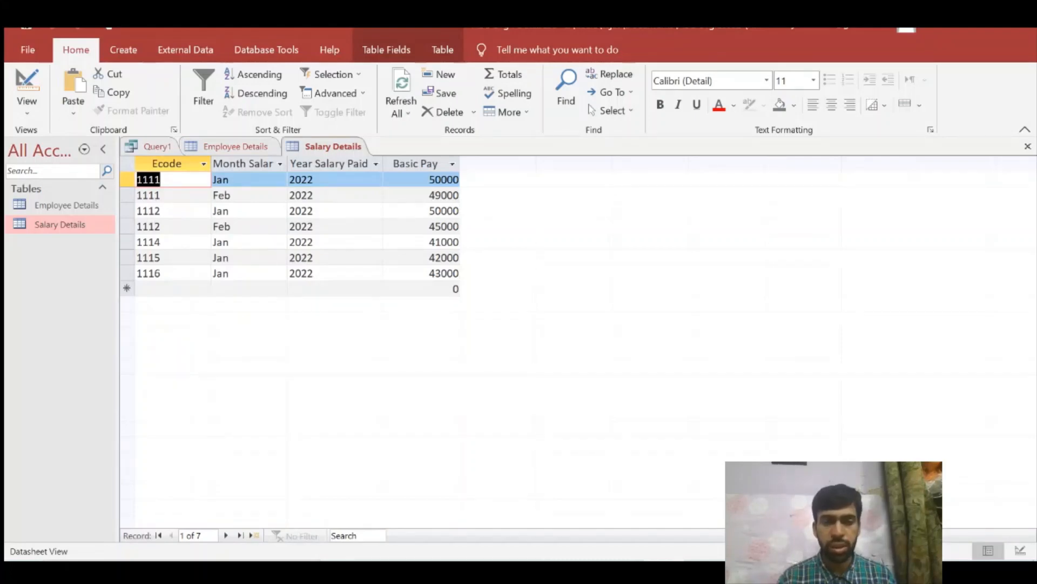
left_click(156, 148)
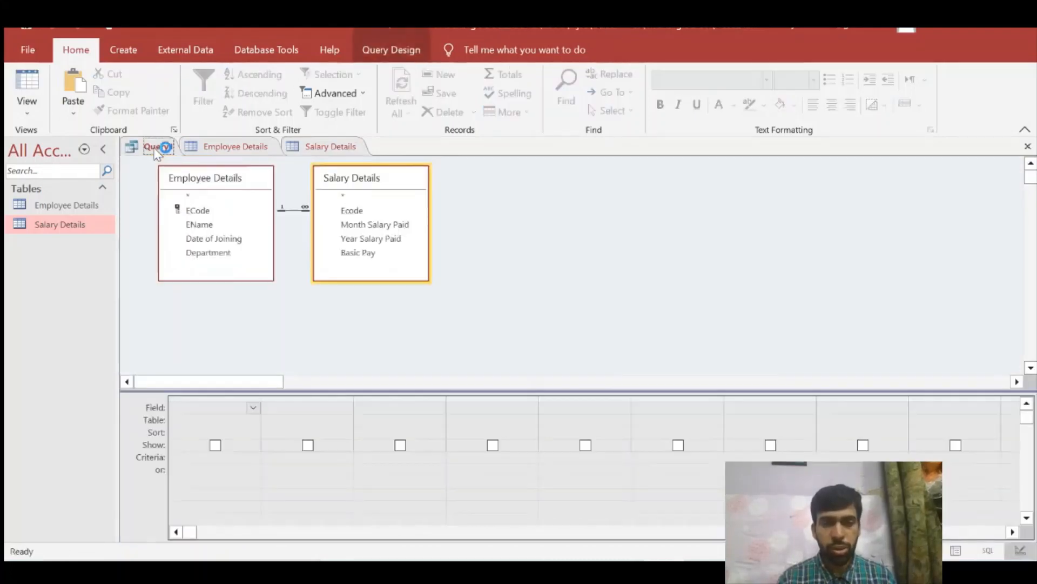
- Add the EName and ECode fields from Employee Details to the first two columns of the query grid
left_click(253, 407)
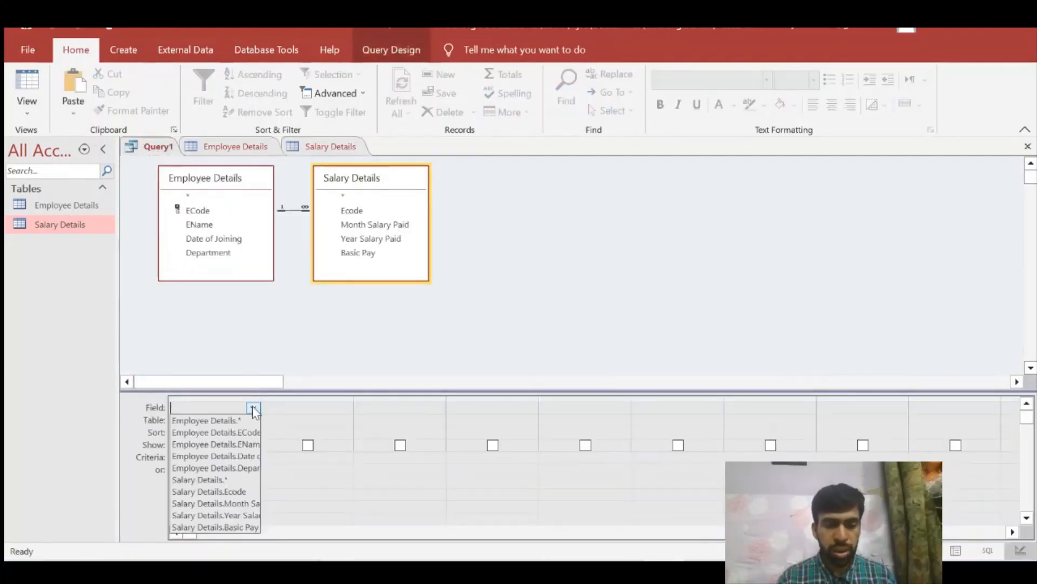
left_click(255, 444)
left_click(345, 407)
left_click(346, 407)
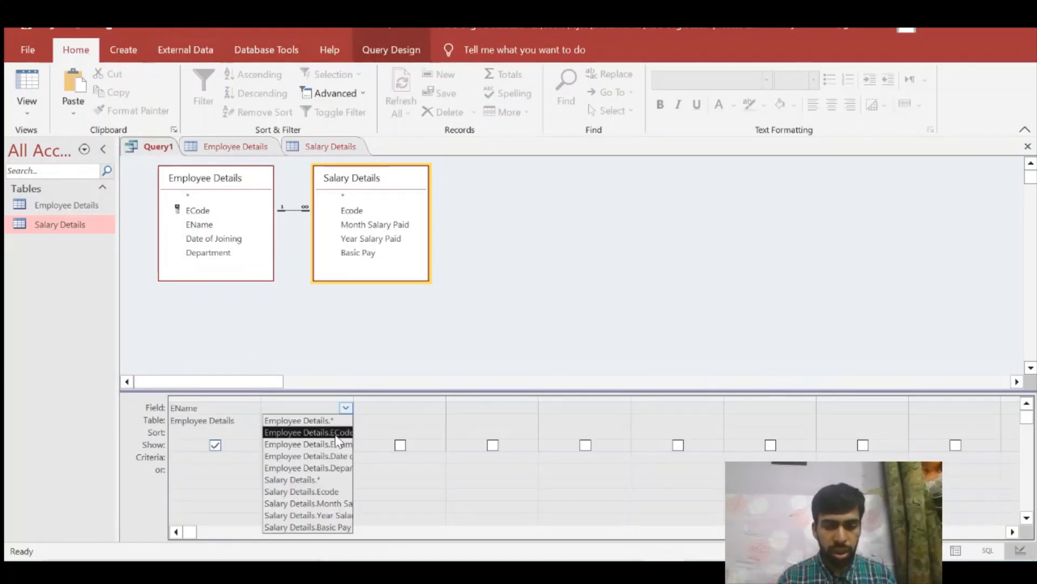
left_click(337, 436)
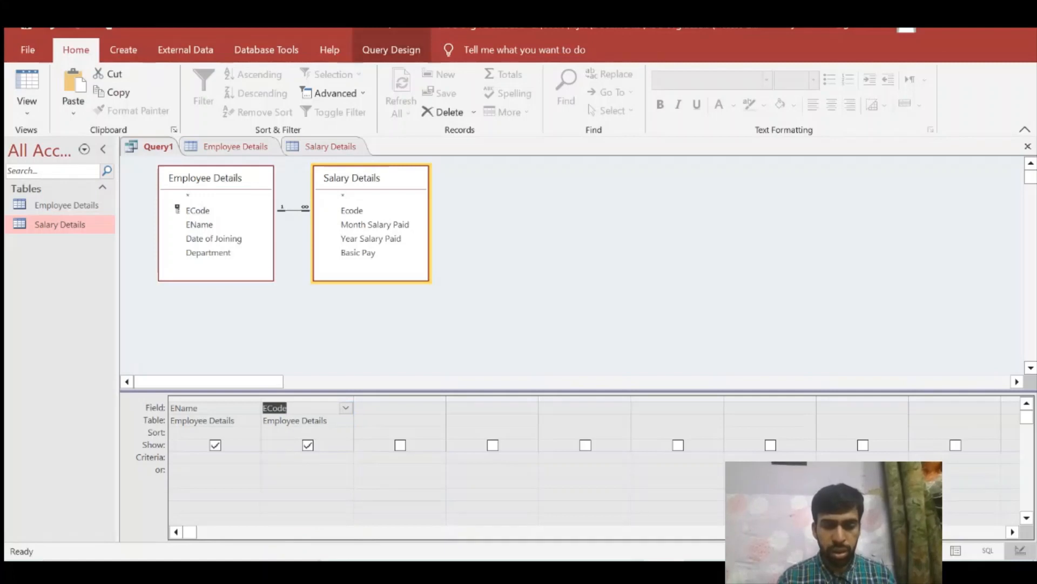
- Move the ECode column ahead of EName in the query grid
left_click(390, 407)
left_click(309, 408)
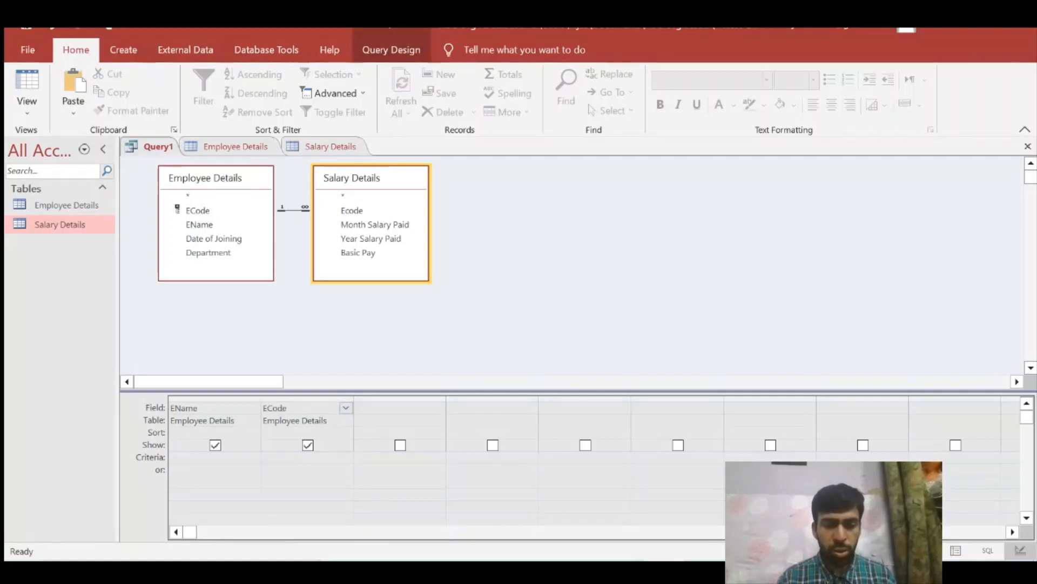
left_click(312, 399)
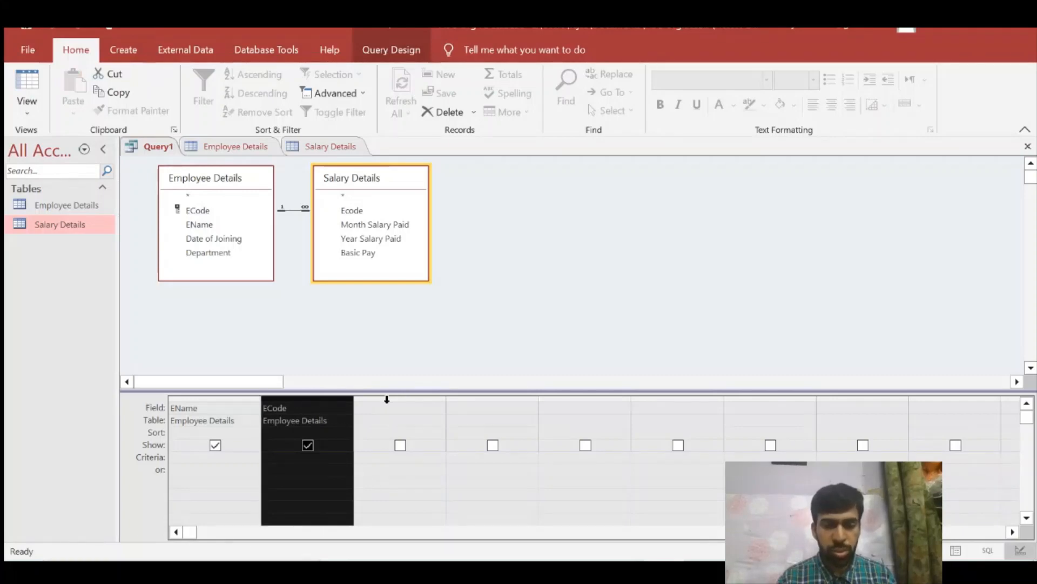
left_click_drag(328, 400, 186, 403)
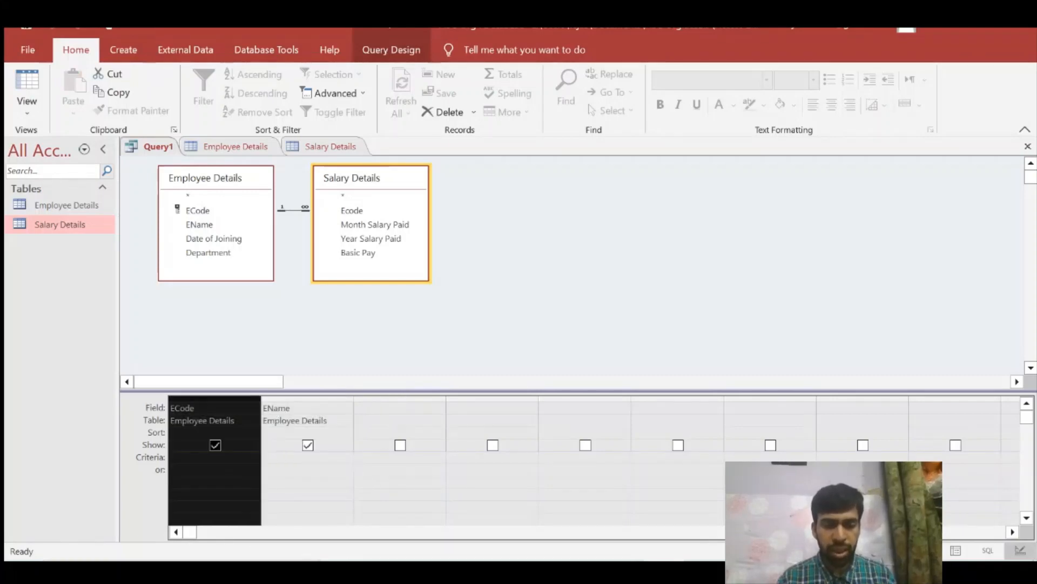
- Add Month Salary Paid, Year Salary Paid and Basic Pay from Salary Details to the next three query columns
left_click(400, 408)
left_click(439, 408)
left_click(403, 498)
left_click(494, 420)
left_click(494, 408)
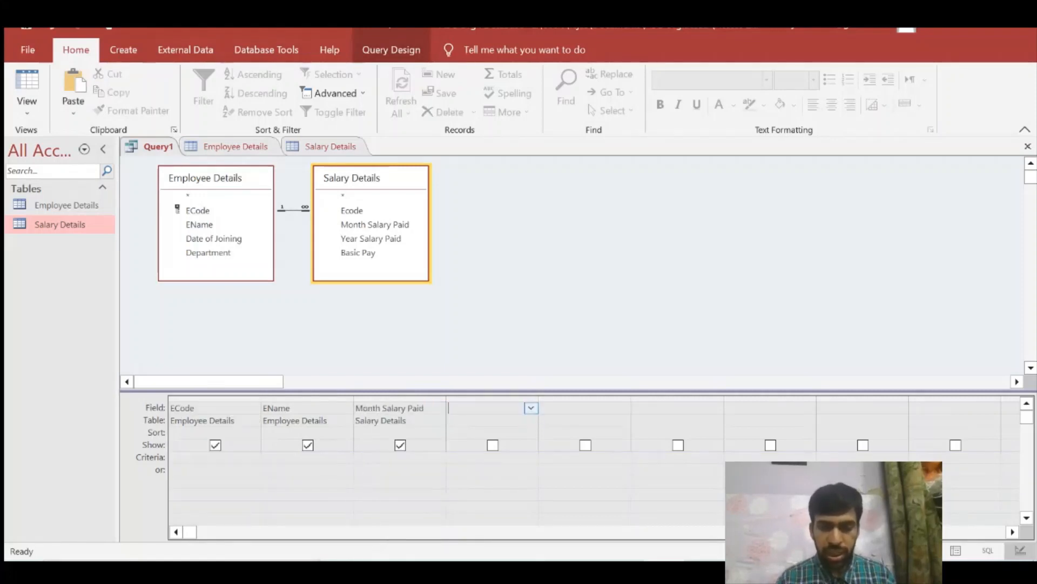
left_click(531, 407)
left_click(516, 515)
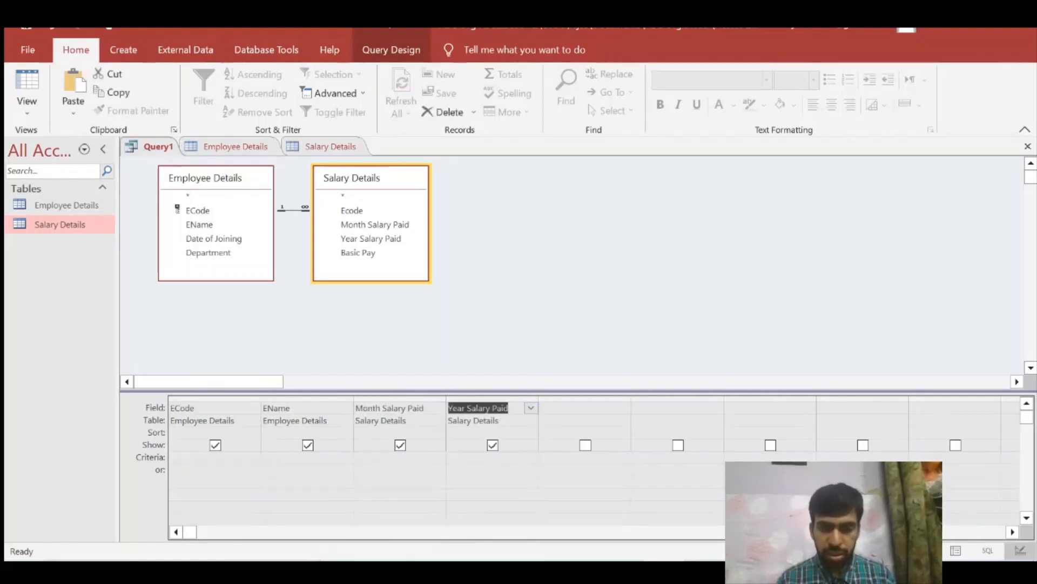
left_click(588, 408)
left_click(624, 409)
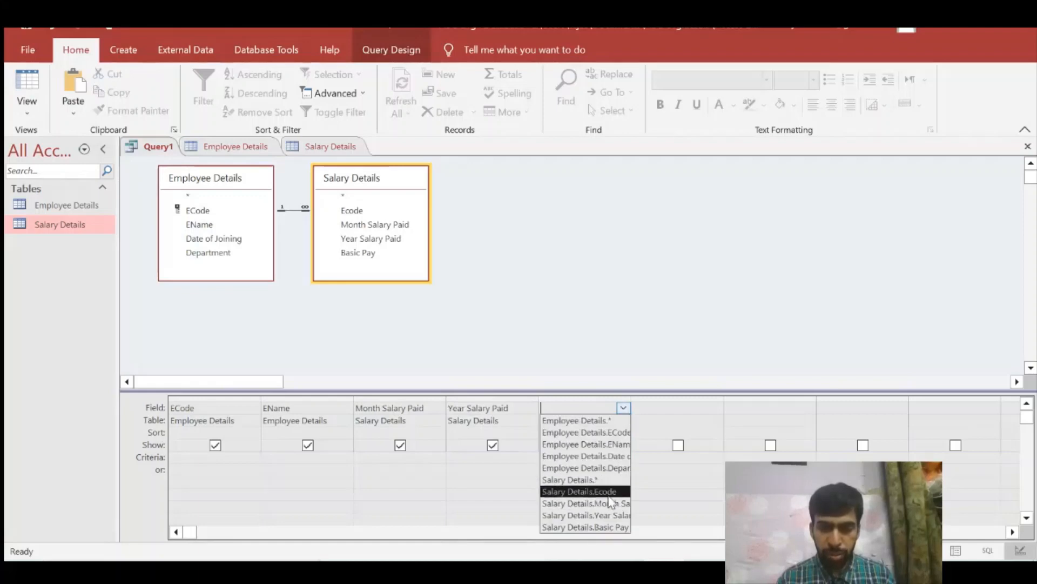
left_click(605, 527)
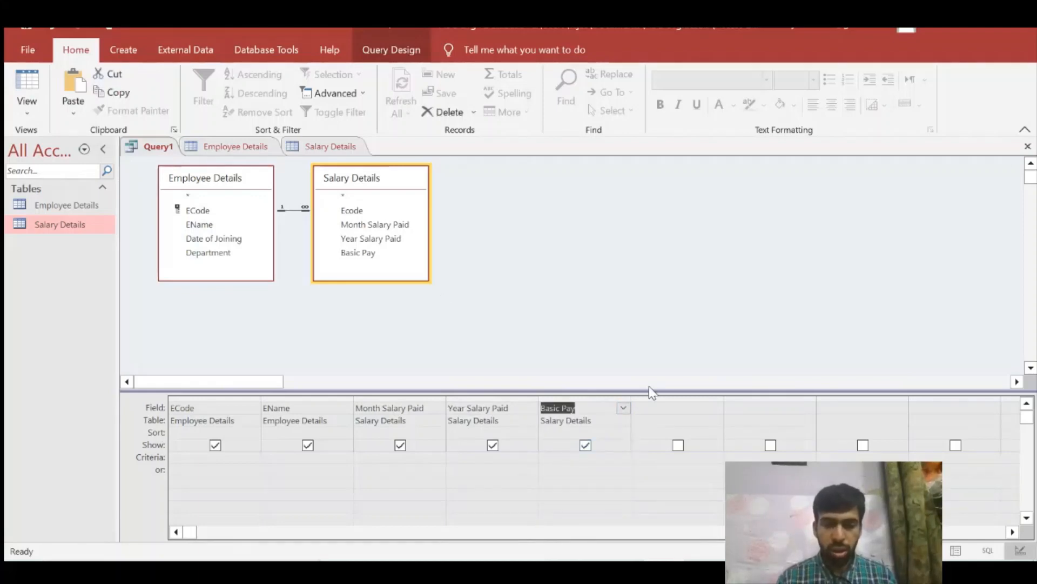
- Run the query to list the salary records together with employee names
left_click(185, 408)
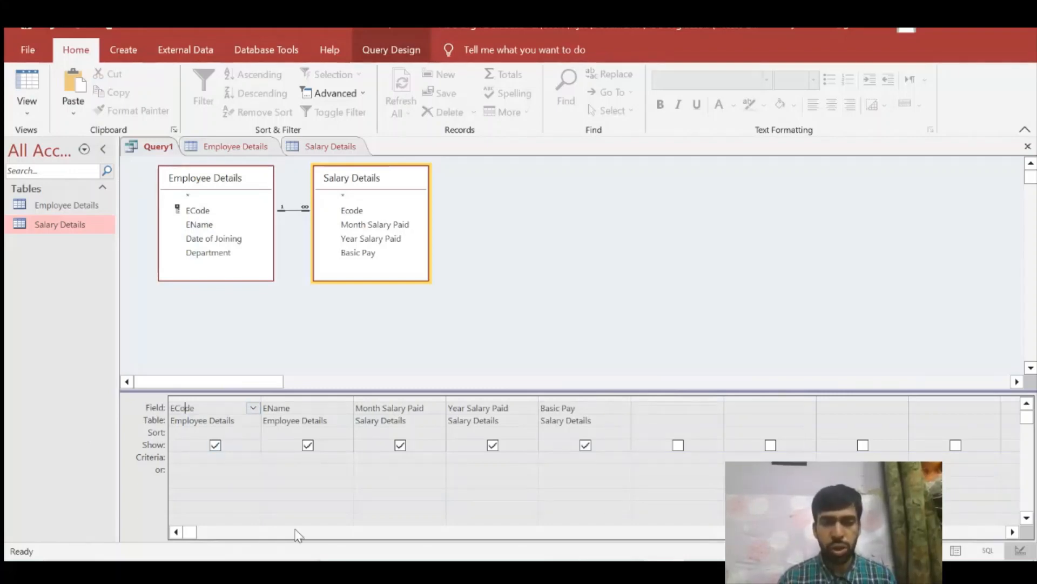
left_click(380, 56)
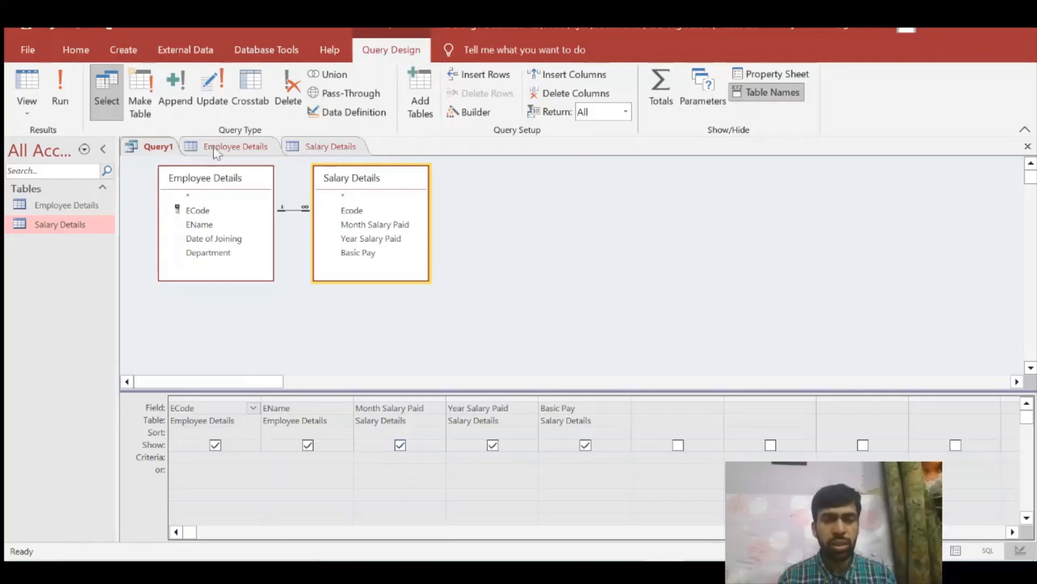
left_click(67, 100)
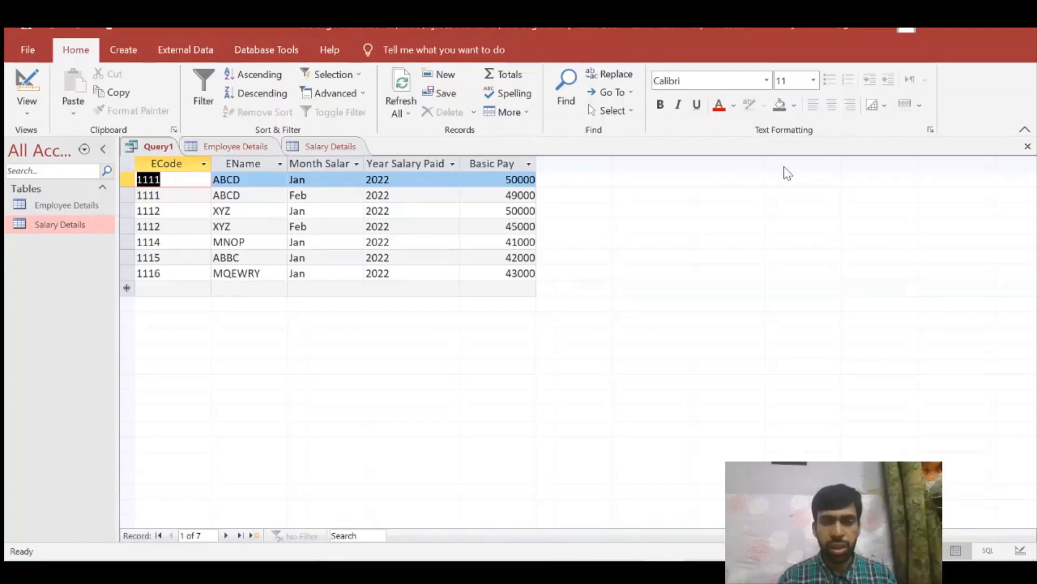
- Save the query design as Query1 and close it along with both open tables
left_click(1027, 147)
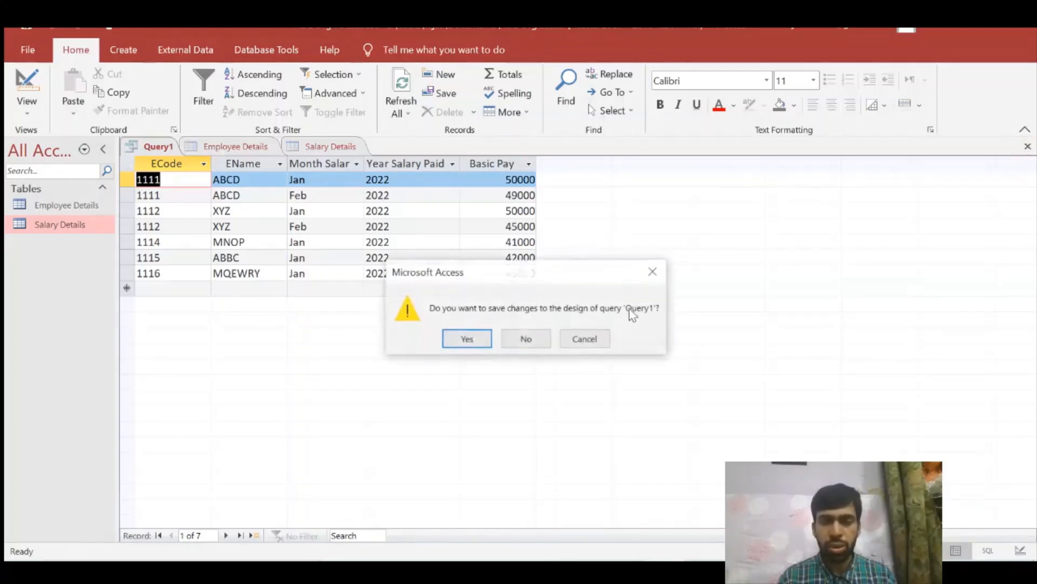
left_click(481, 339)
left_click(523, 237)
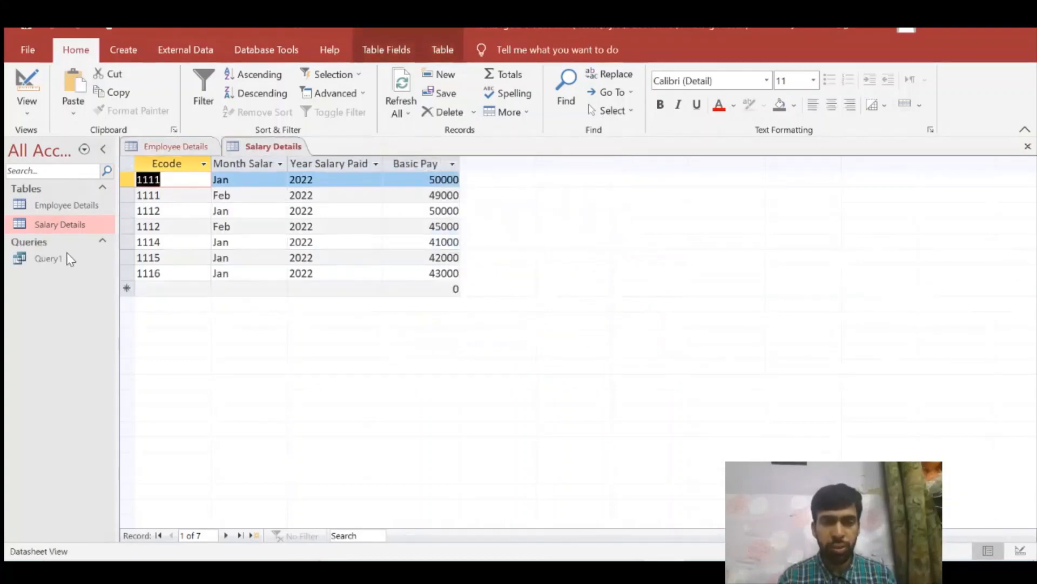
left_click(70, 258)
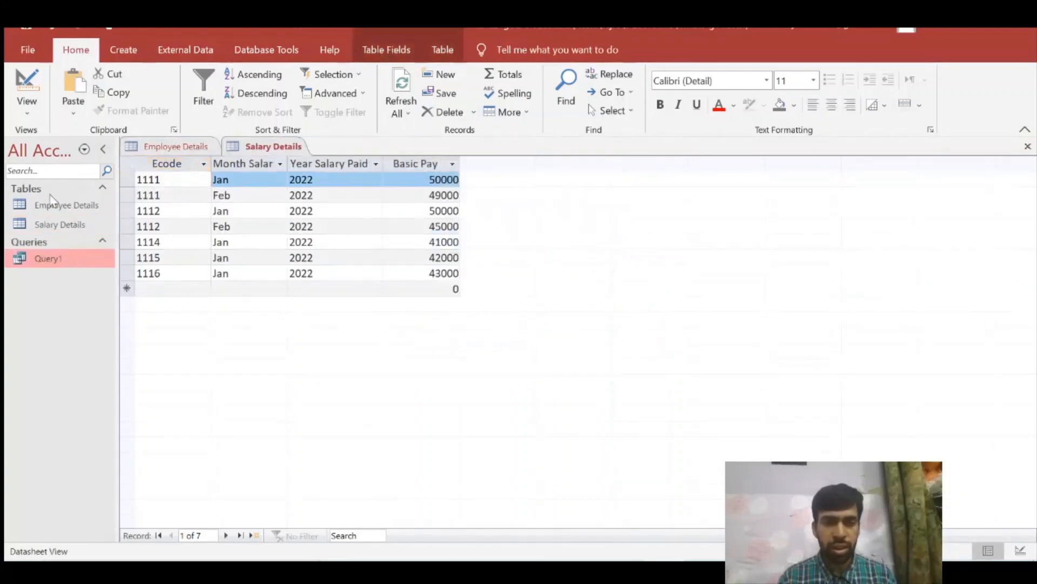
left_click(1026, 147)
left_click(1027, 147)
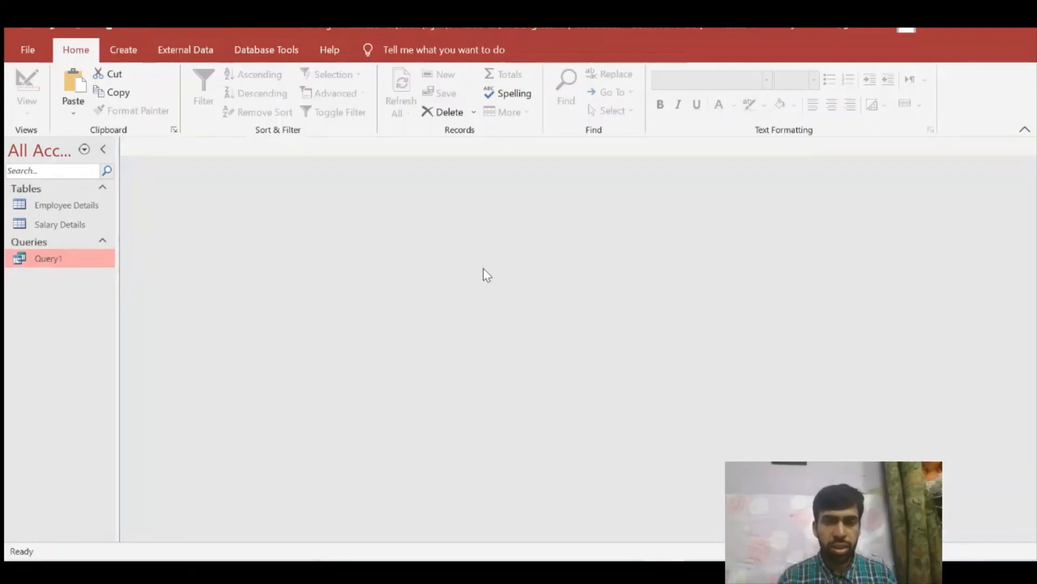
- Open Salary Details and Query1 and compare the employee codes listed in the two datasheets
double_click(81, 226)
double_click(47, 259)
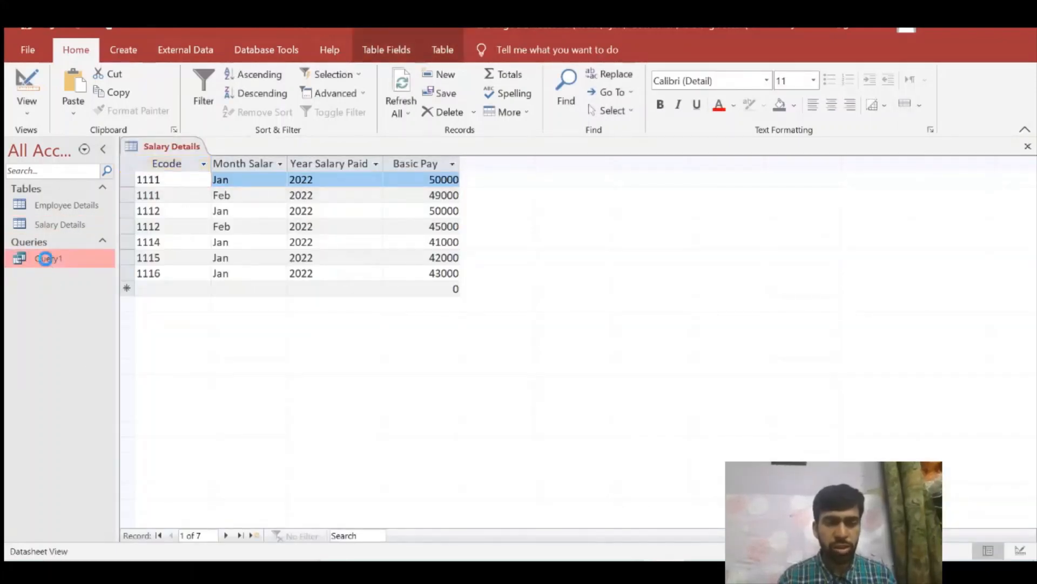
double_click(74, 224)
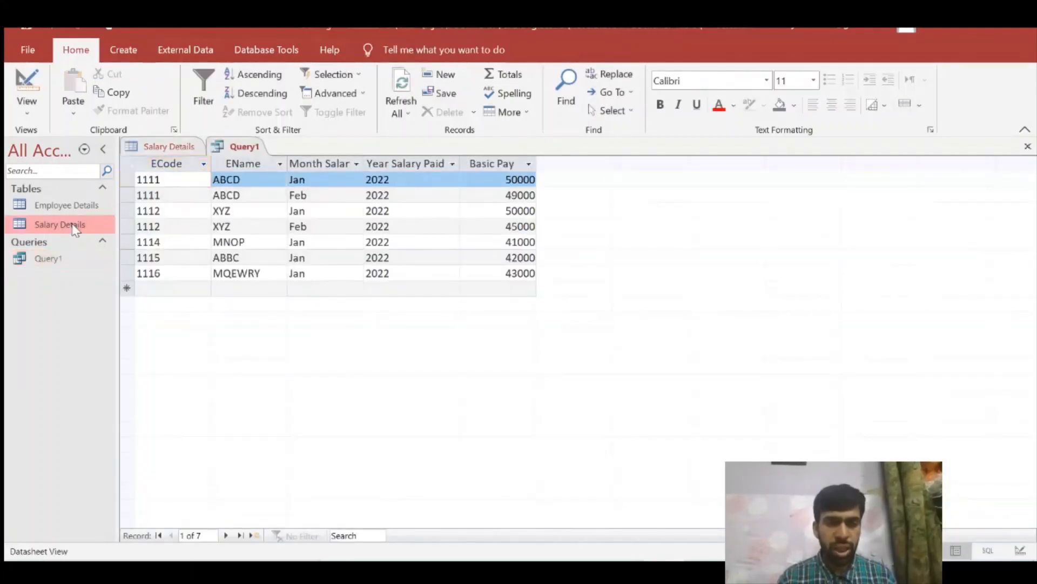
left_click_drag(162, 274, 155, 273)
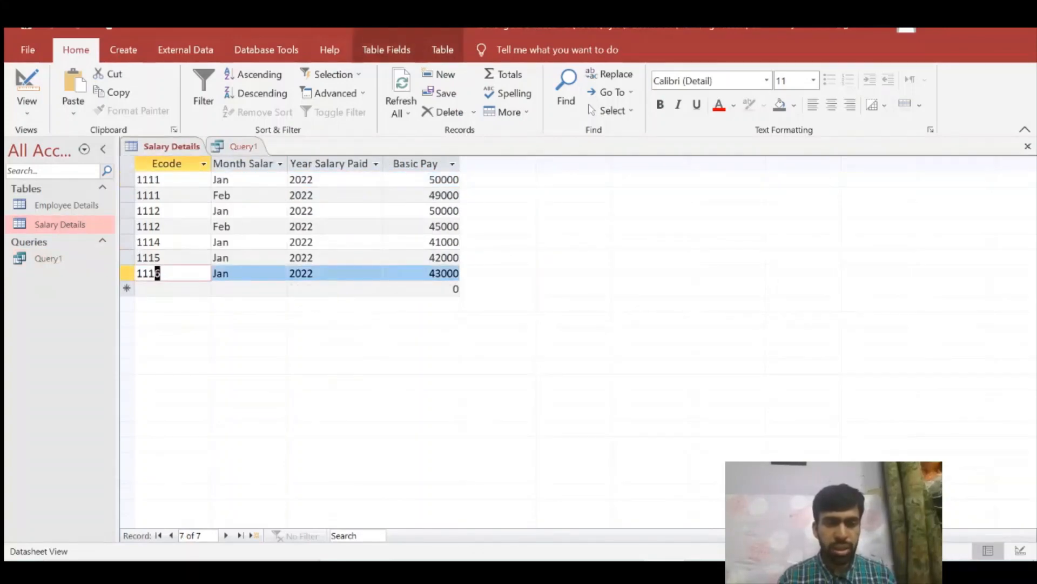
double_click(92, 261)
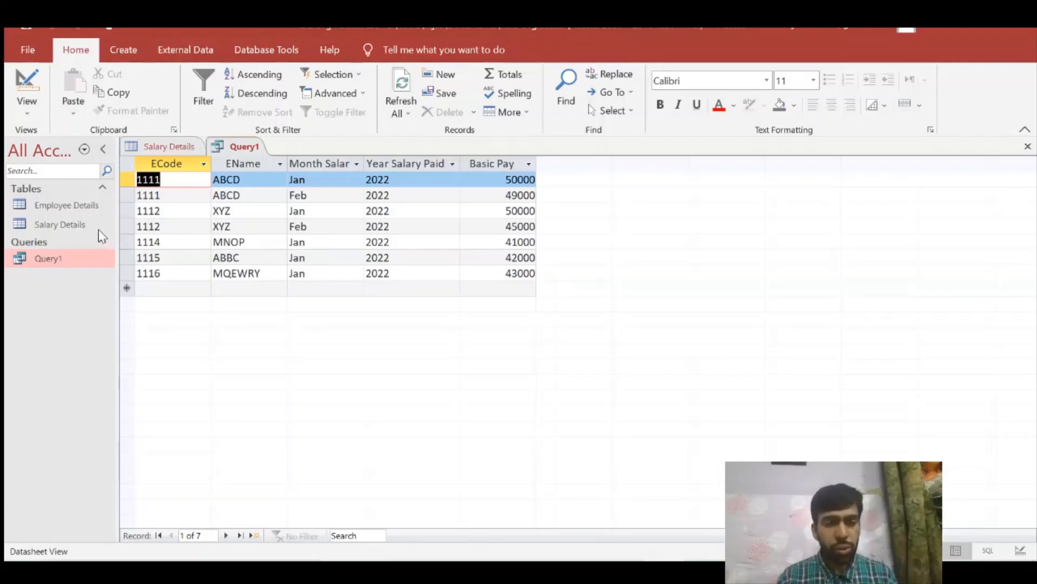
left_click_drag(161, 211, 155, 210)
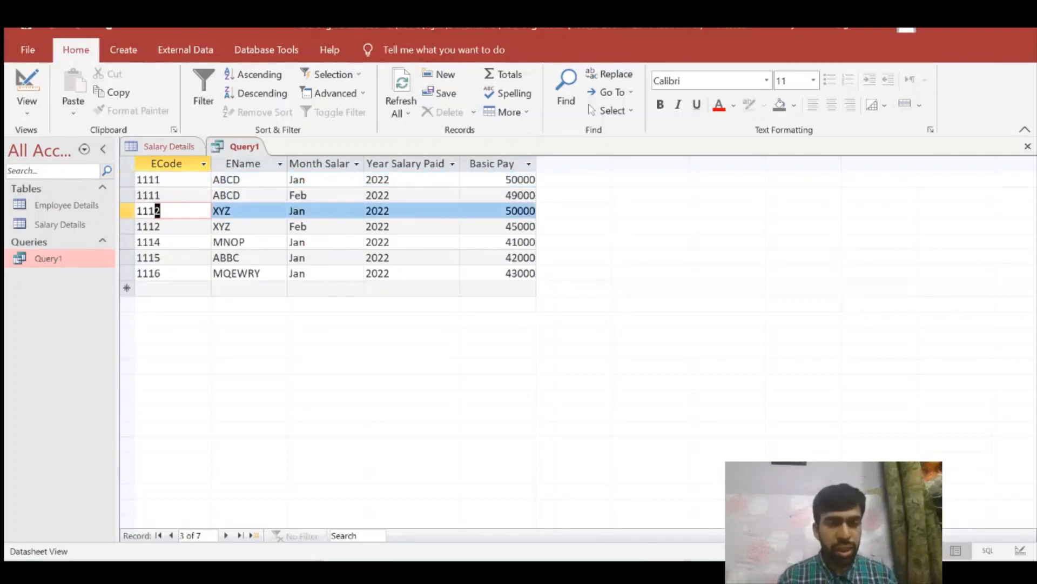
- Open Employee Details and compare its second employee's code with the matching records in Salary Details and Query1
double_click(83, 206)
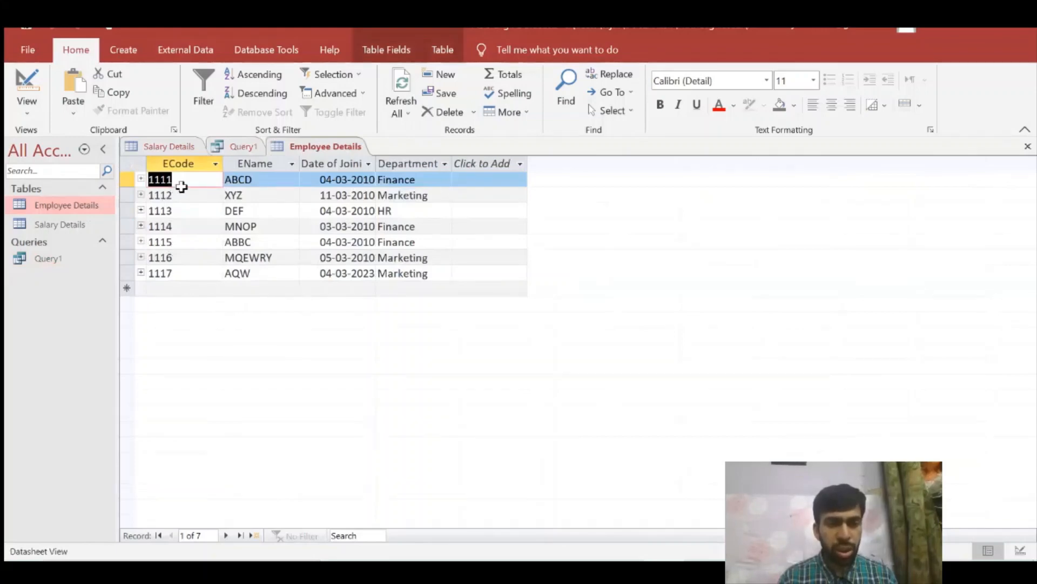
left_click_drag(173, 195, 155, 195)
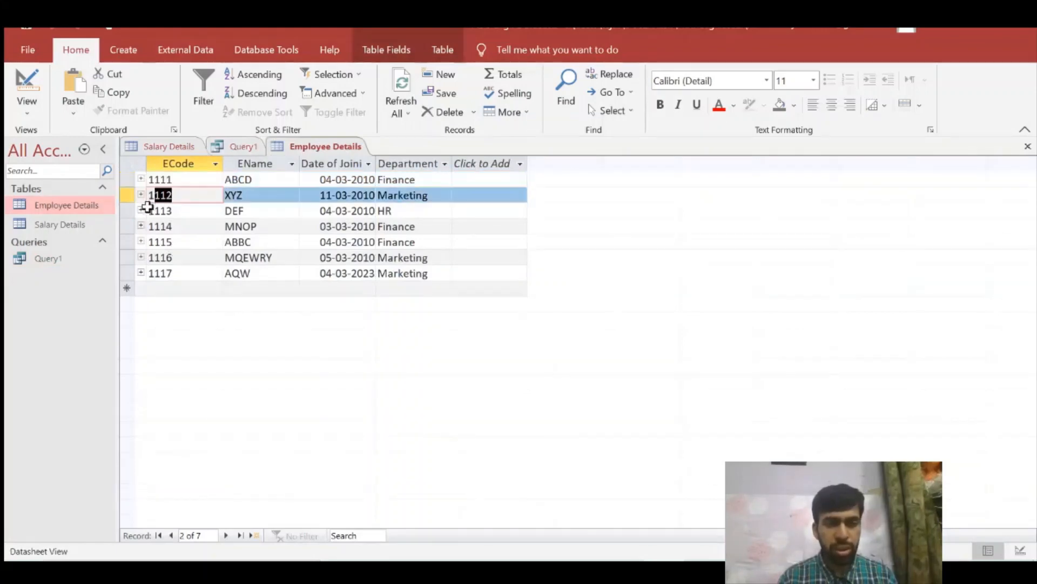
double_click(75, 224)
double_click(49, 259)
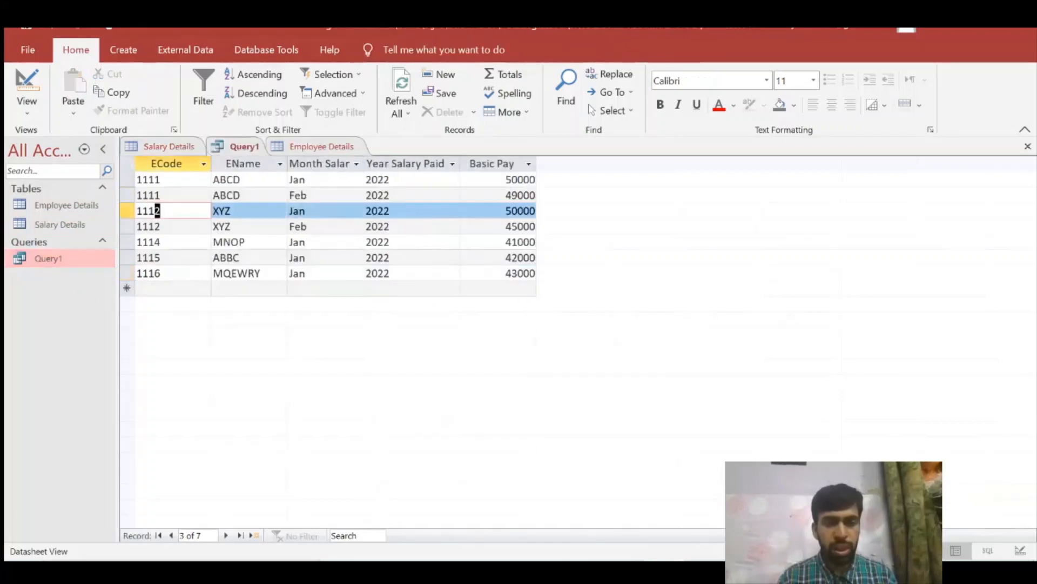
double_click(66, 206)
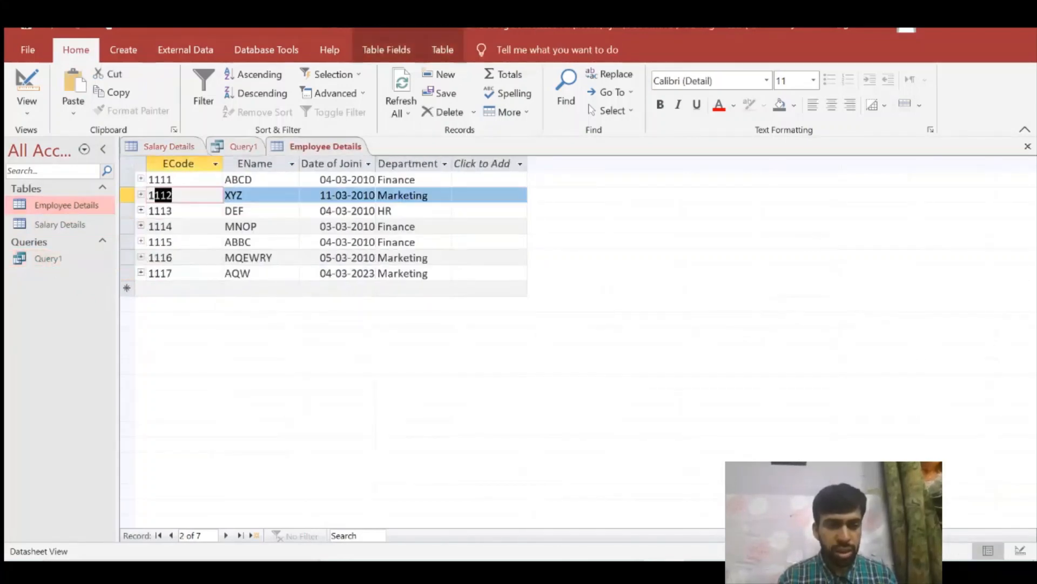
- Check whether the third and last employees in Employee Details have records in Salary Details and Query1
left_click(150, 272)
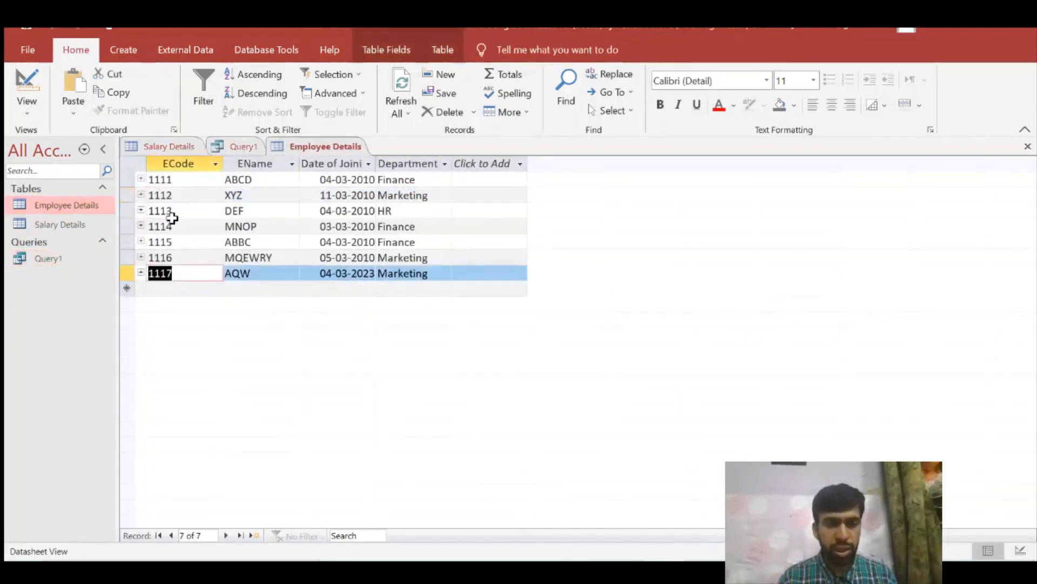
left_click(150, 210)
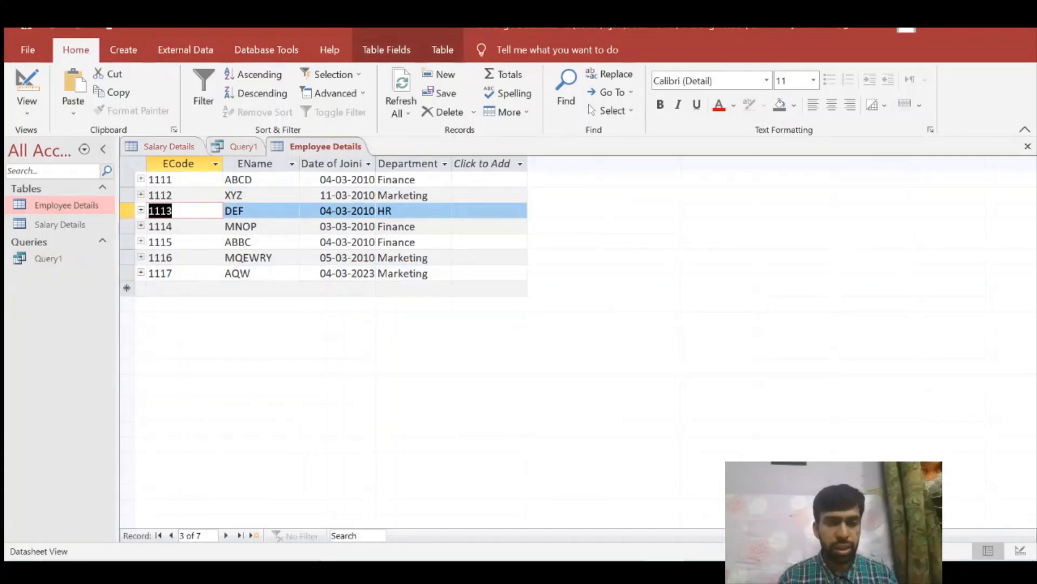
left_click(238, 273)
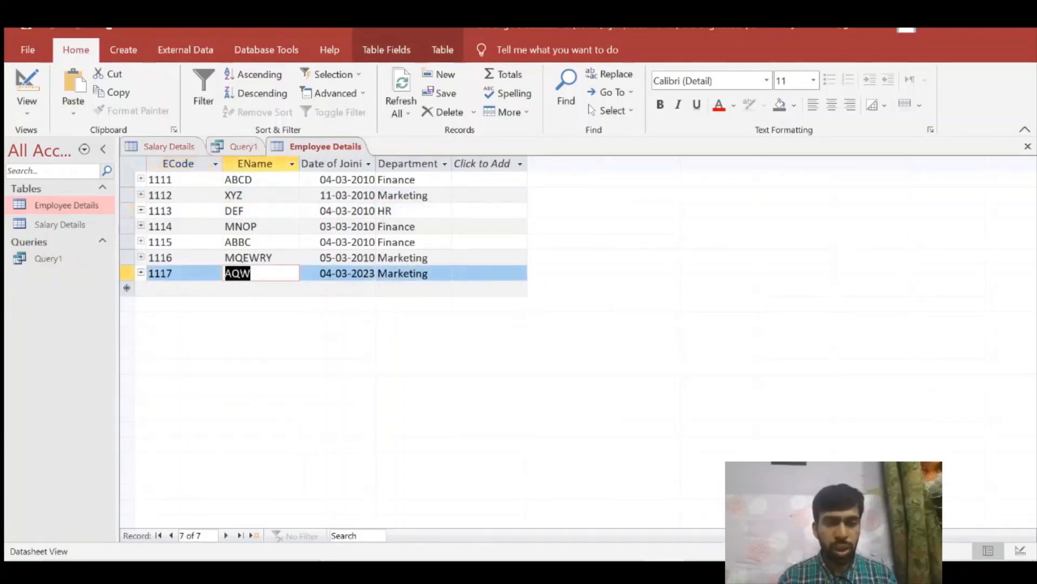
left_click(243, 210)
double_click(63, 225)
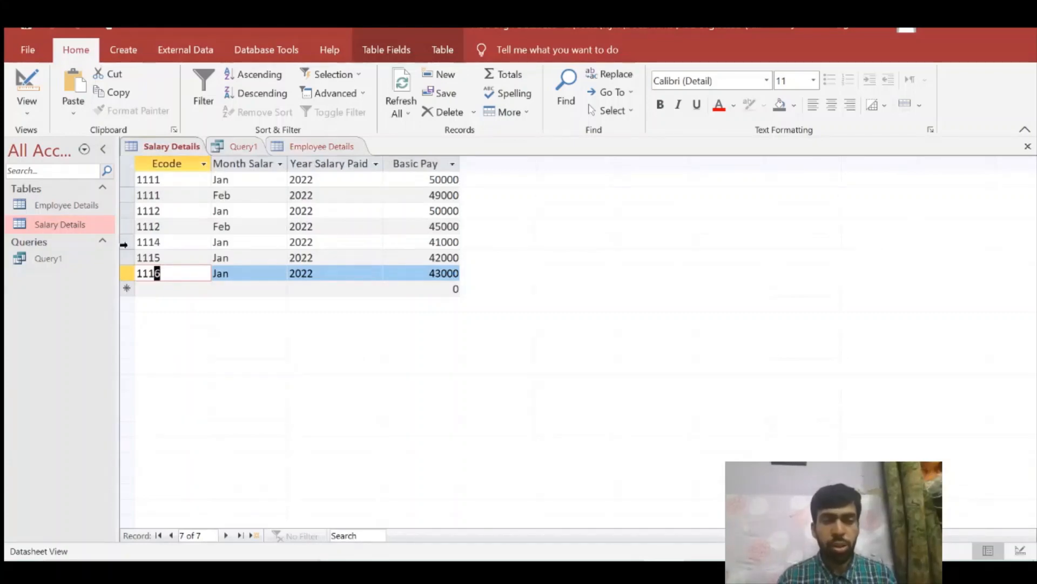
double_click(86, 261)
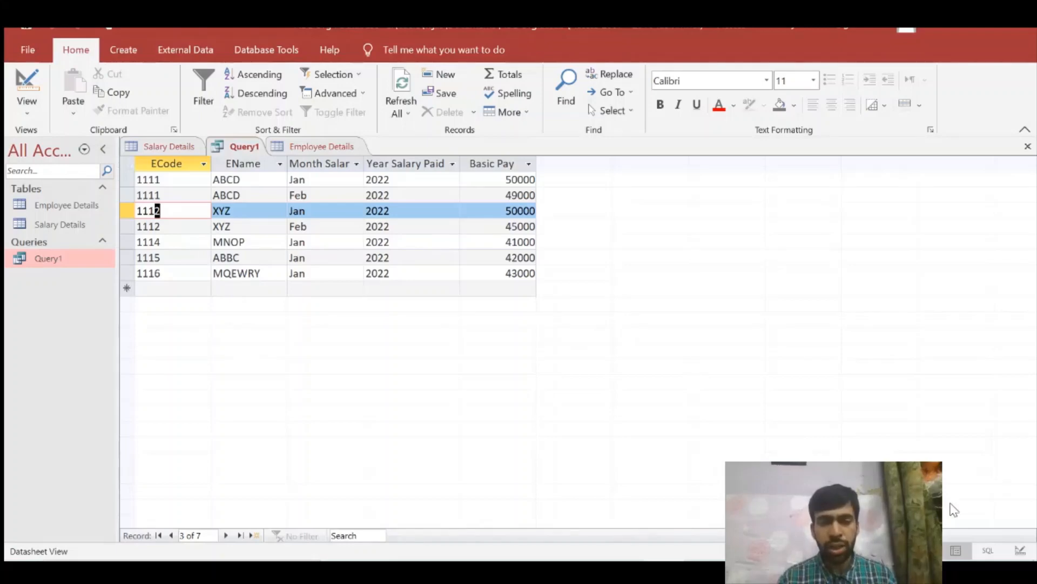
- Review the table join in Query1's design, then compare both source tables with the query's datasheet
left_click(28, 108)
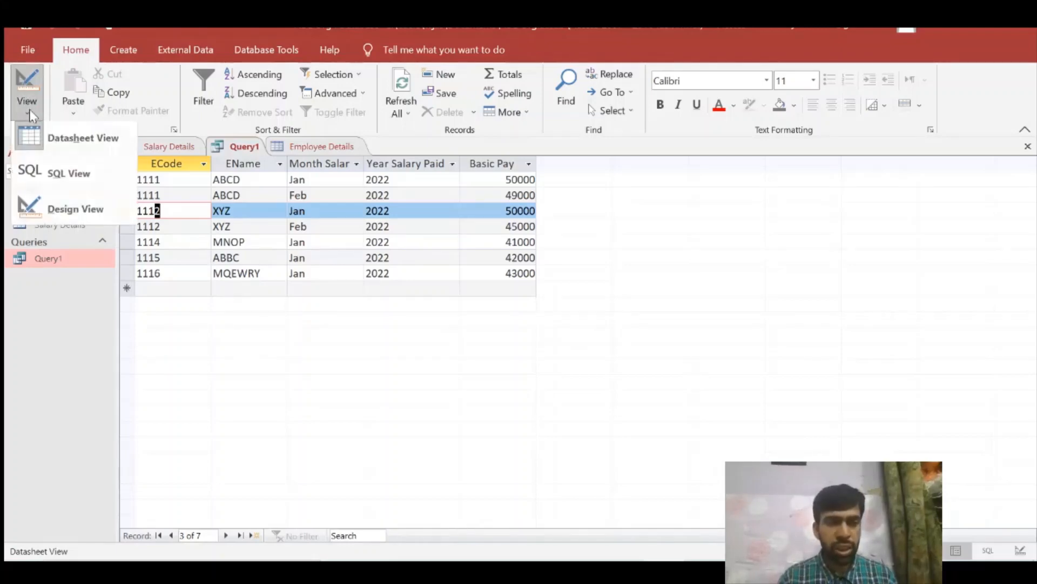
left_click(60, 211)
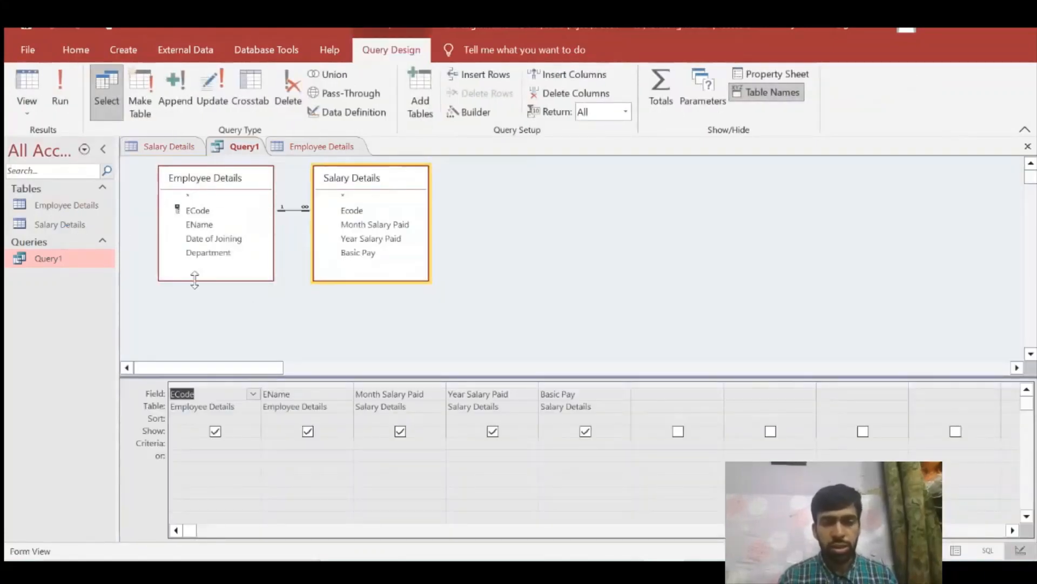
double_click(76, 221)
double_click(71, 206)
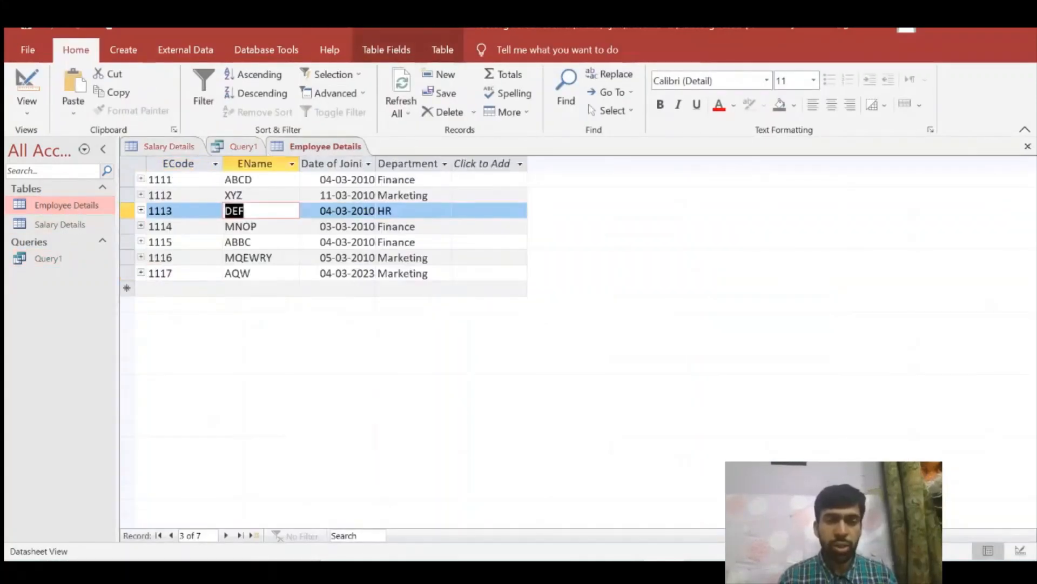
double_click(57, 260)
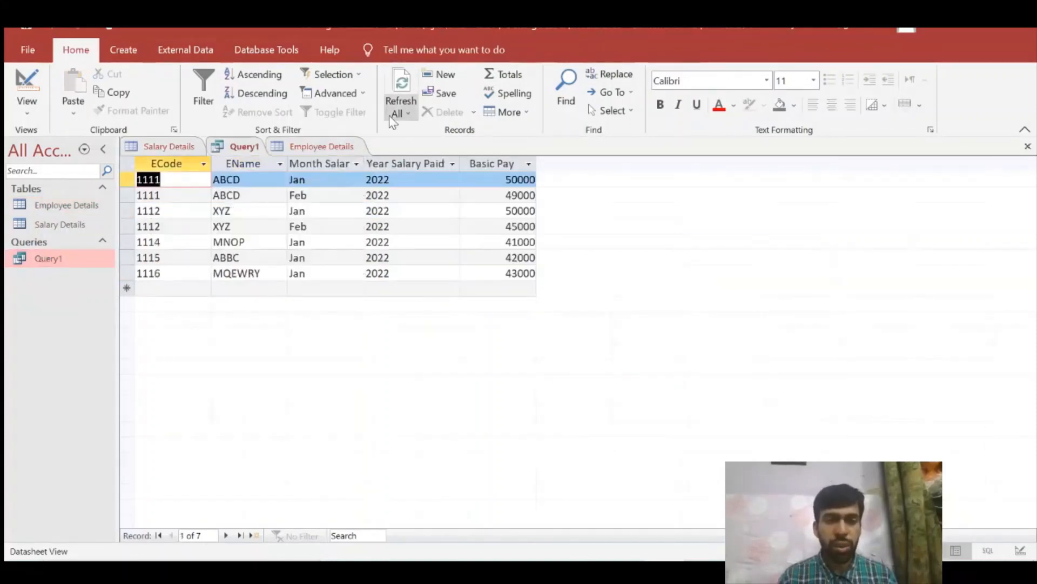
left_click(321, 146)
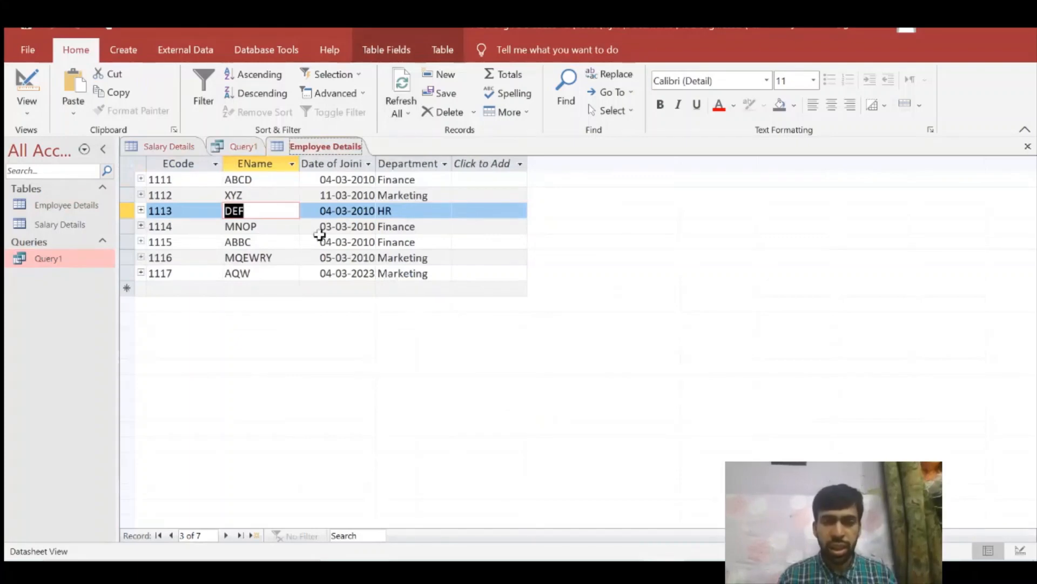
double_click(76, 258)
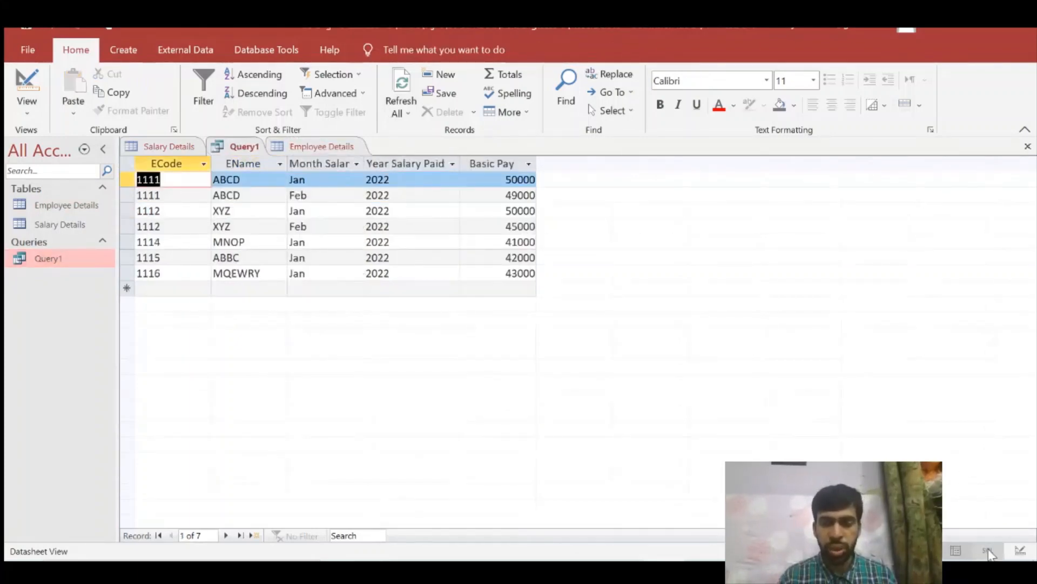
- Remove the Salary Details table from Query1's design
left_click(1020, 550)
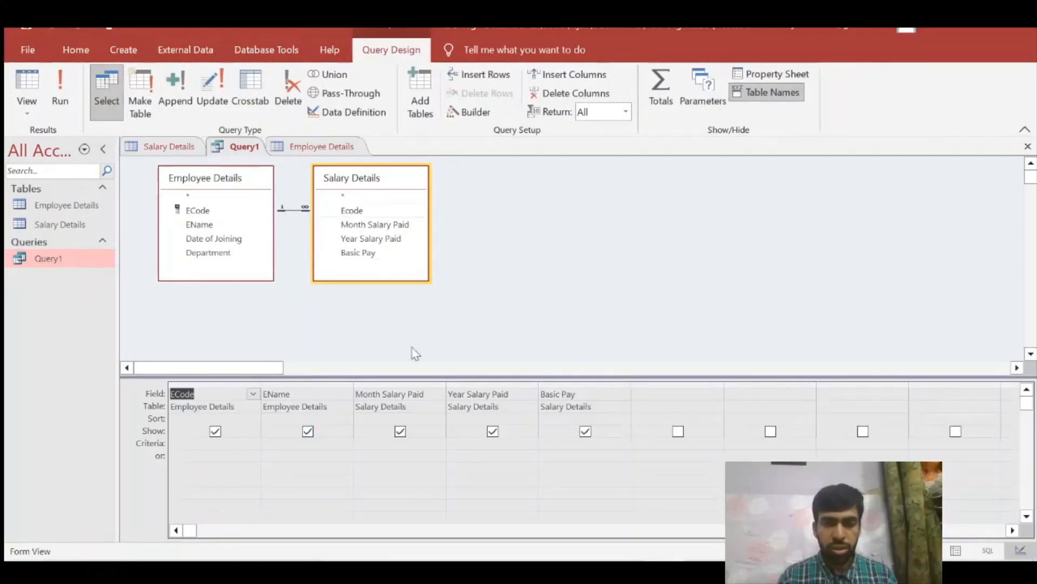
right_click(353, 186)
left_click(324, 247)
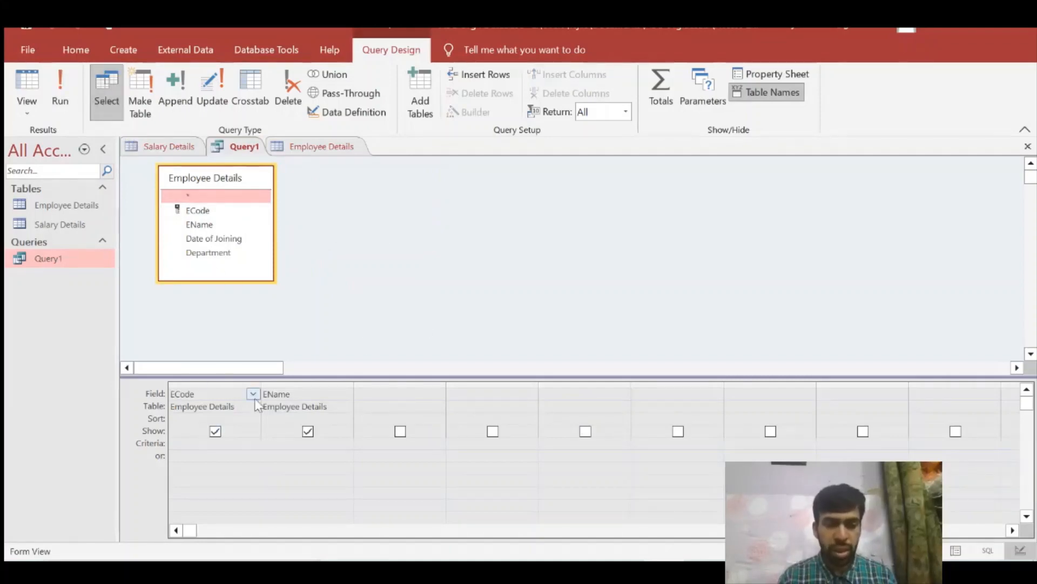
- Run Query1 and check its third and last employees against the Employee Details and Salary Details tables
left_click(73, 102)
left_click_drag(159, 273, 111, 270)
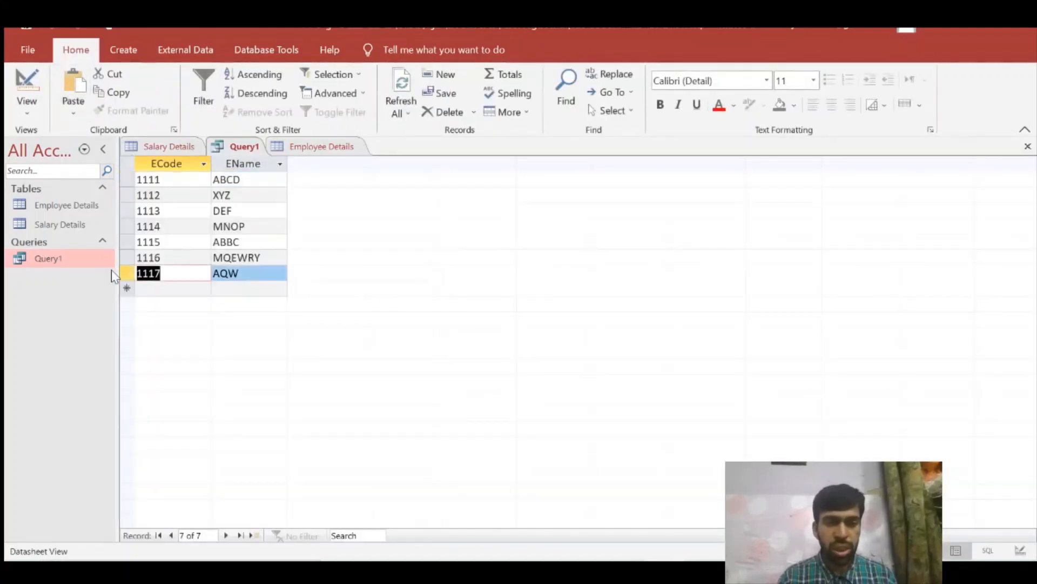
left_click_drag(161, 211, 134, 212)
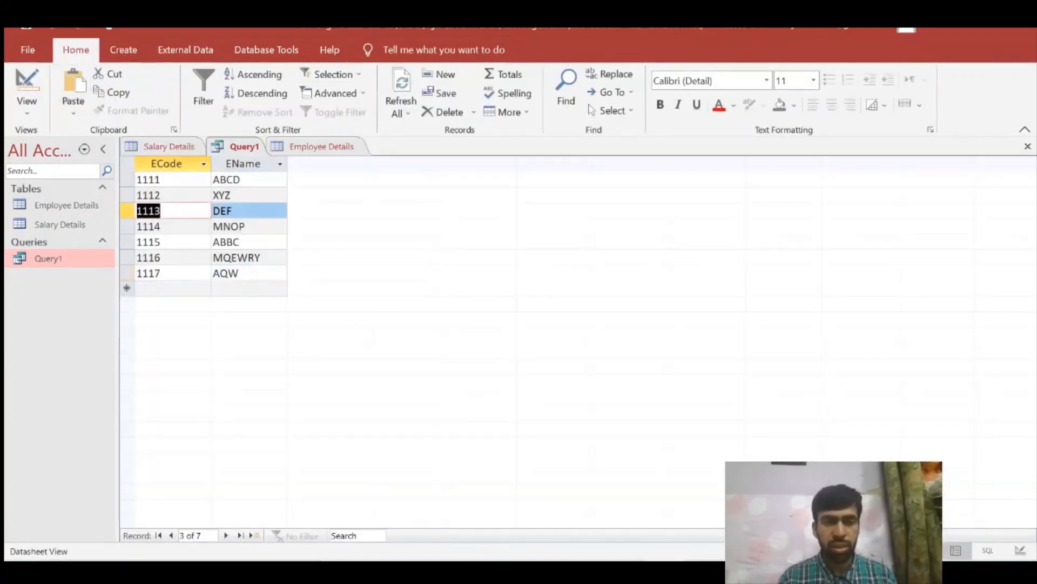
left_click(303, 147)
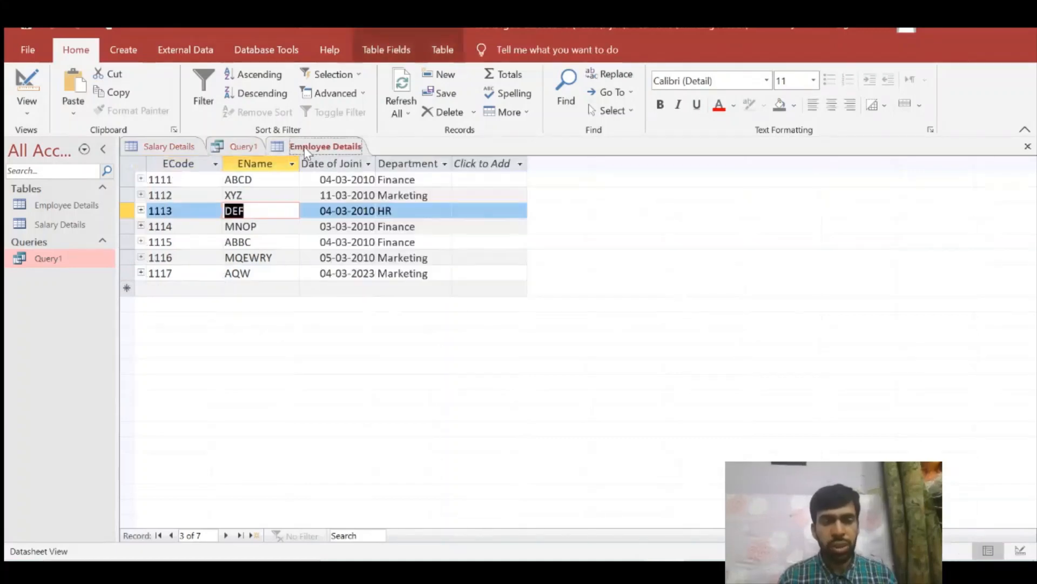
left_click(193, 151)
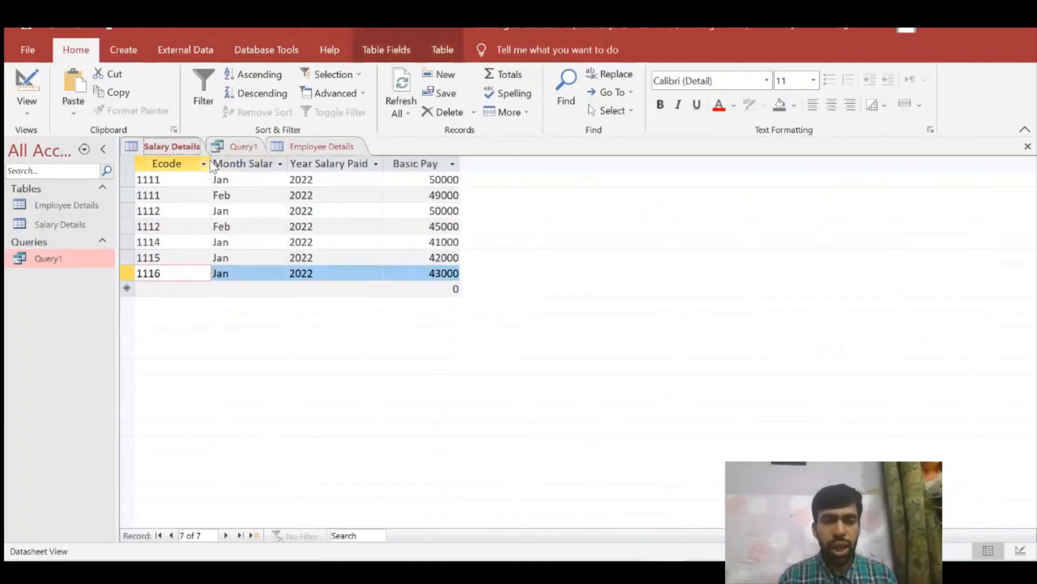
- Return to Query1 and open it in Design View
left_click(232, 148)
left_click(27, 108)
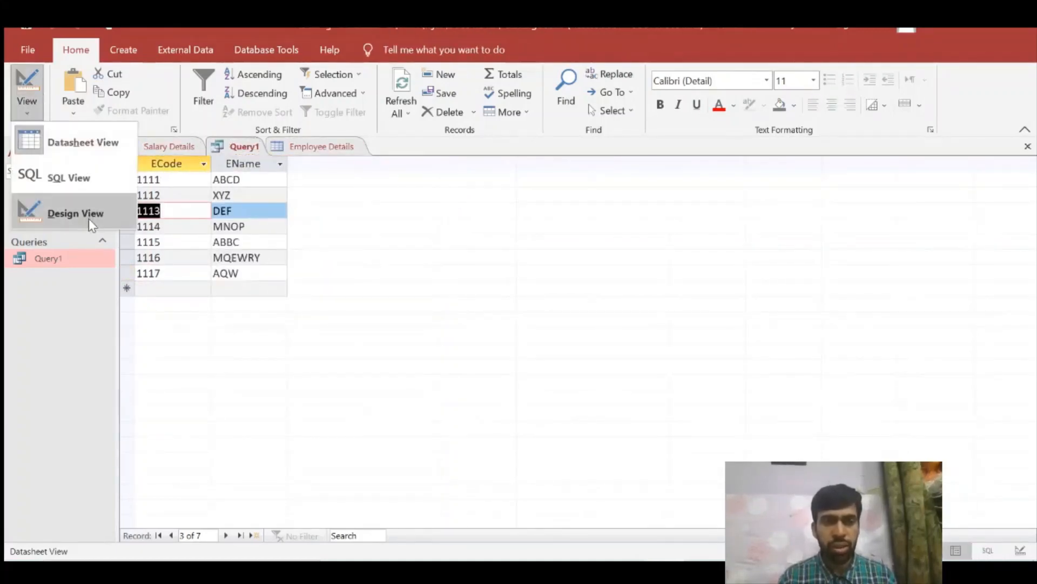
left_click(76, 214)
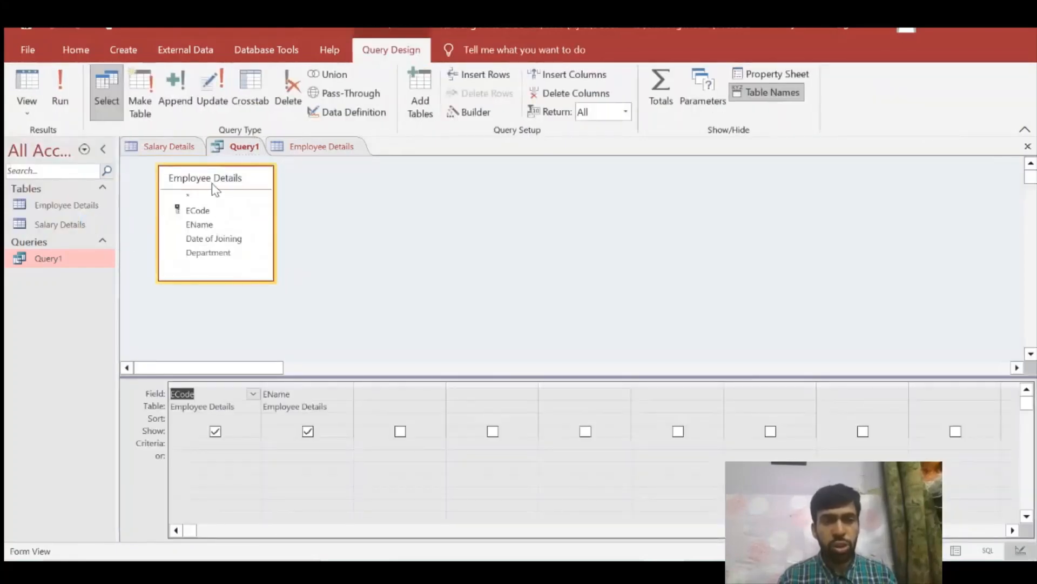